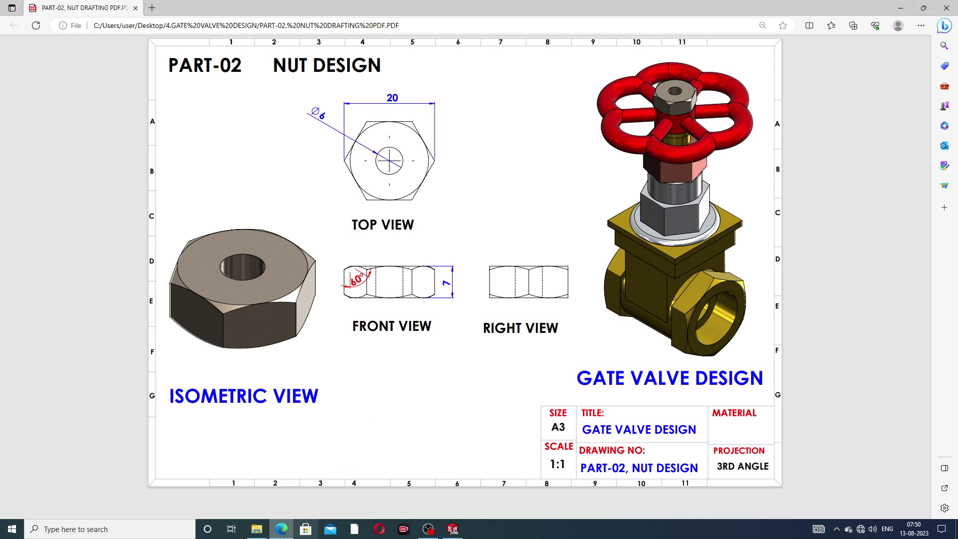
Bring up the finished Part9 hex nut and orbit it to inspect its underside and top.
click(453, 528)
middle_drag(491, 351, 490, 230)
scroll(492, 233, down, 2)
scroll(492, 233, down, 1)
mouse_move(620, 208)
middle_down()
mouse_move(642, 214)
mouse_move(614, 229)
mouse_move(626, 321)
mouse_move(622, 285)
middle_up()
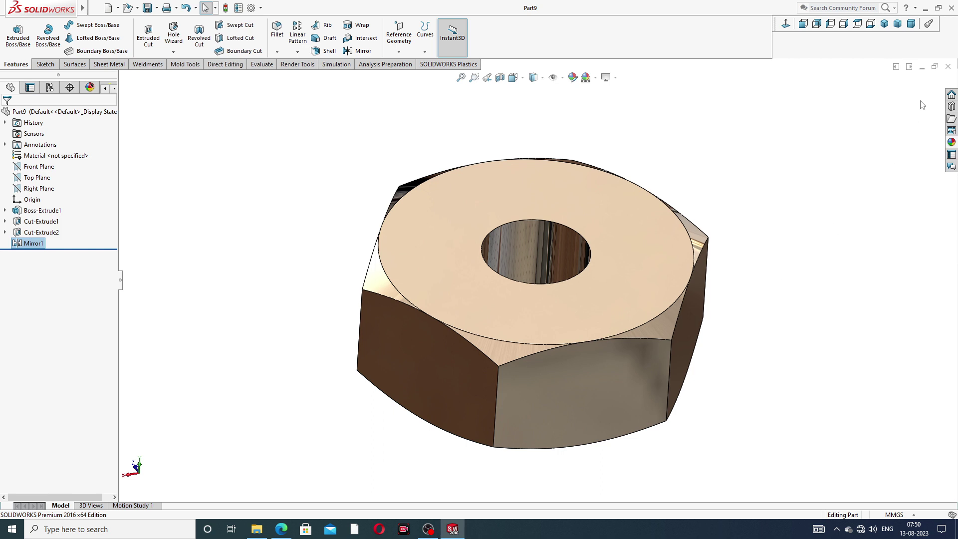
Close Part9, create a new blank part and apply the Plain White scene.
click(947, 67)
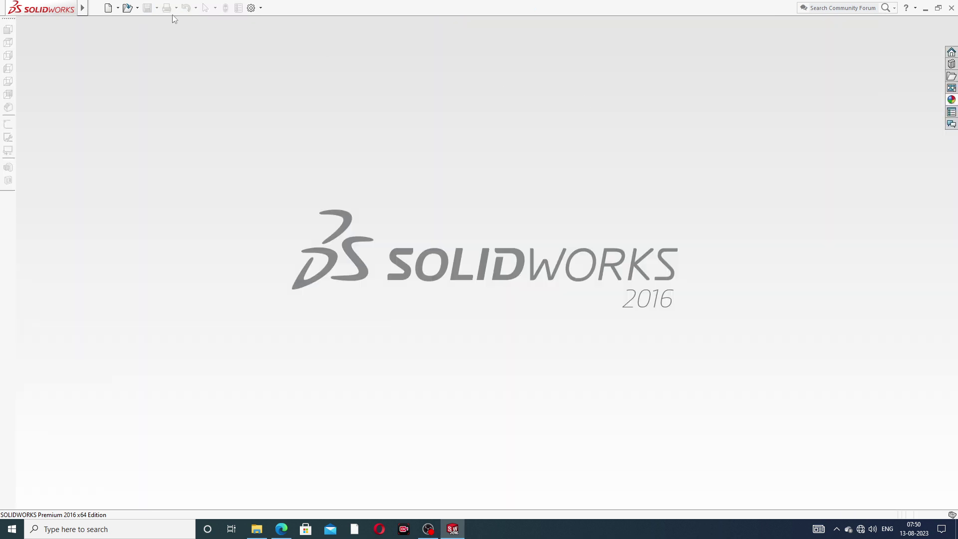
click(108, 8)
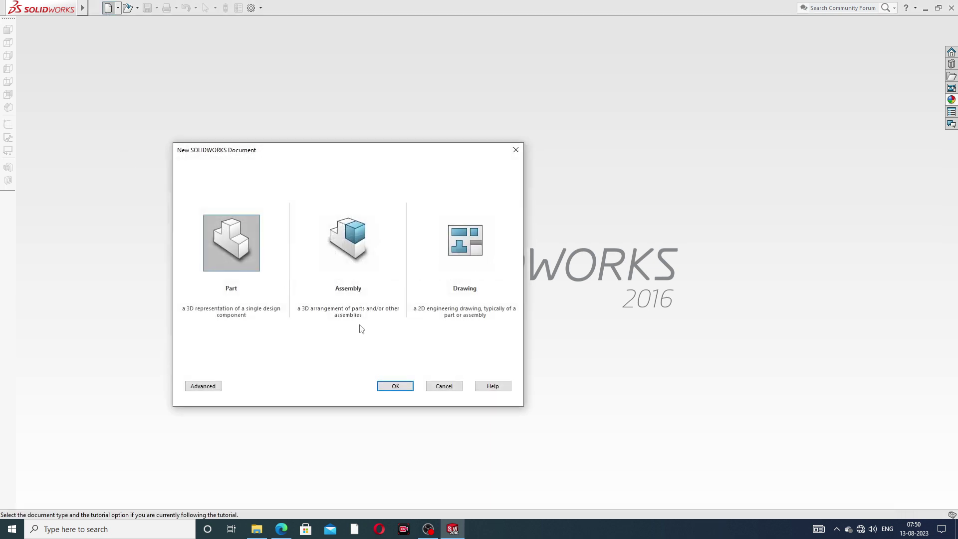
click(395, 386)
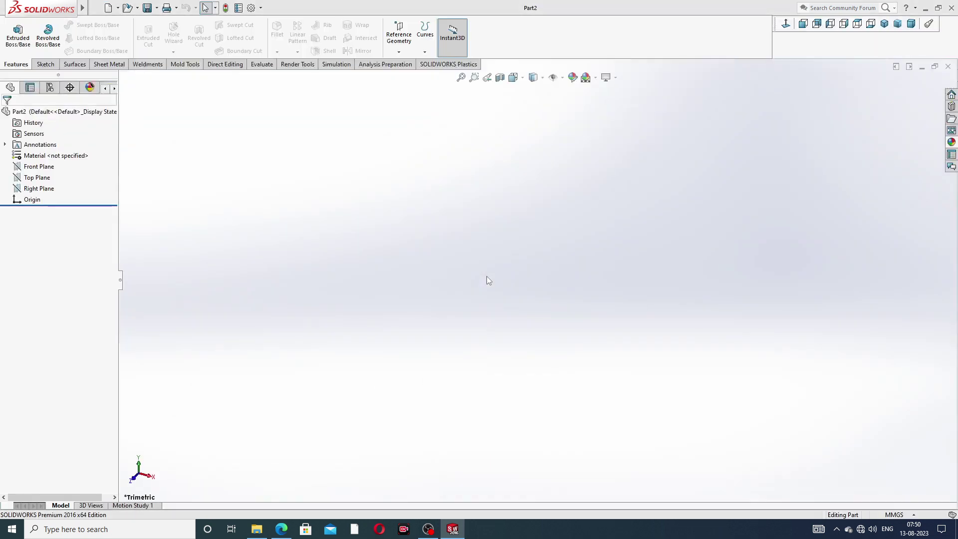
click(595, 78)
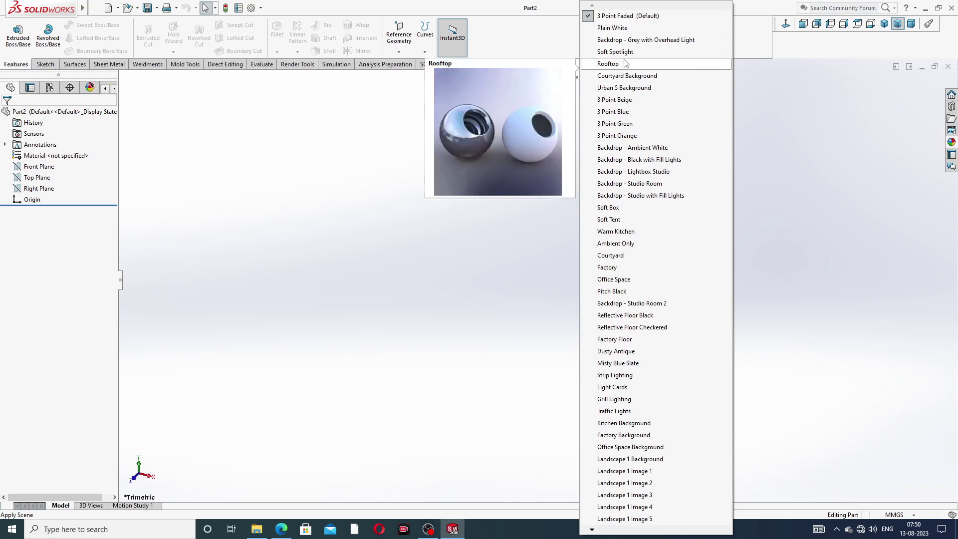
click(613, 28)
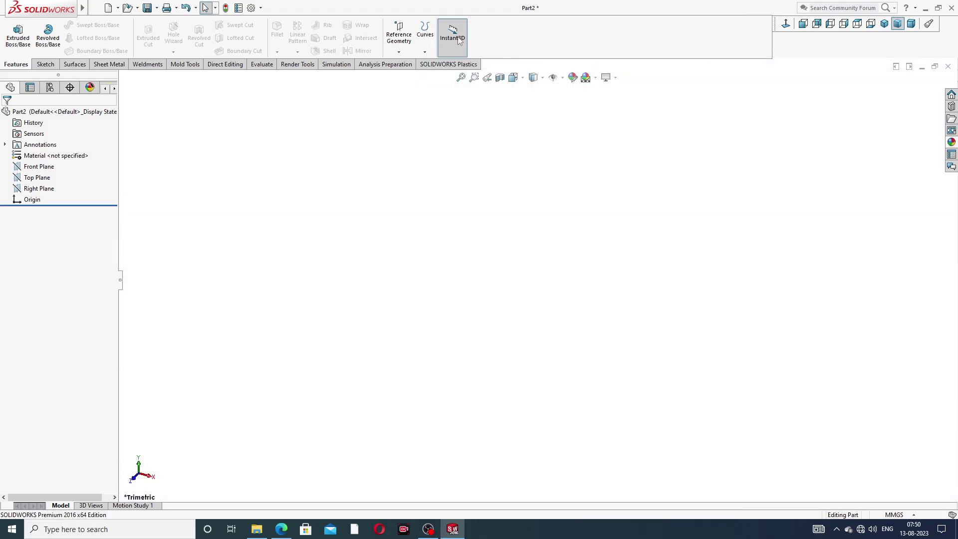
Set shaded and wireframe image quality to maximum in Document Properties, then view the nut drawing PDF.
click(253, 9)
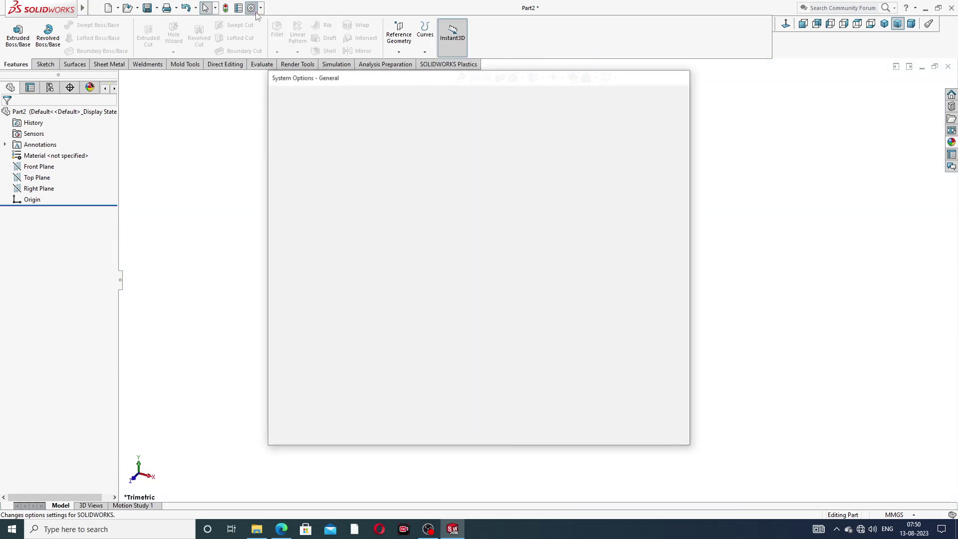
click(363, 97)
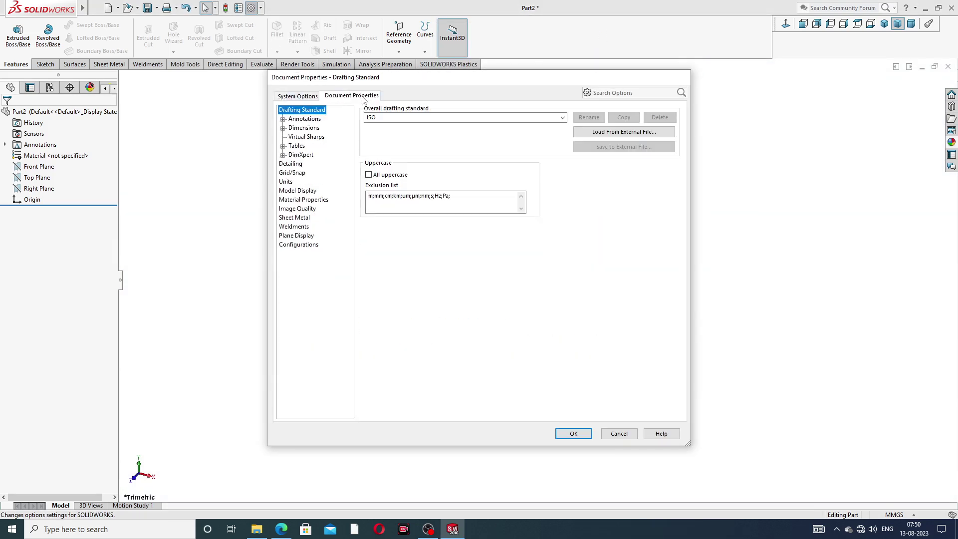
click(299, 209)
drag(448, 125, 551, 125)
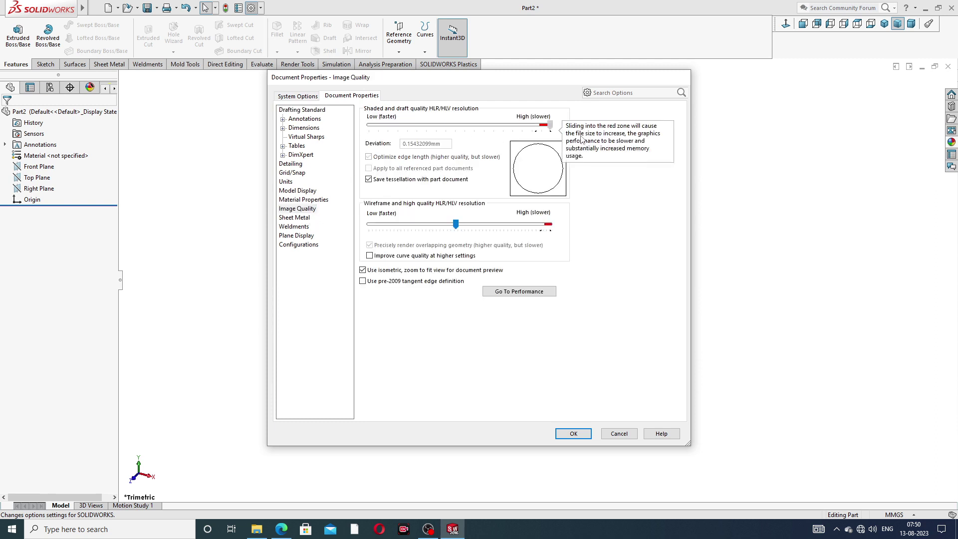
drag(455, 224, 560, 229)
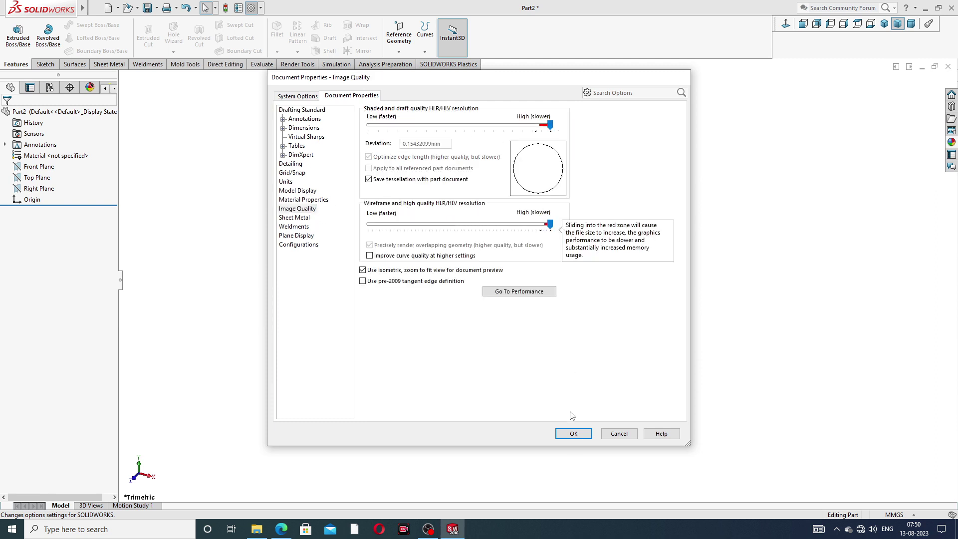
click(573, 433)
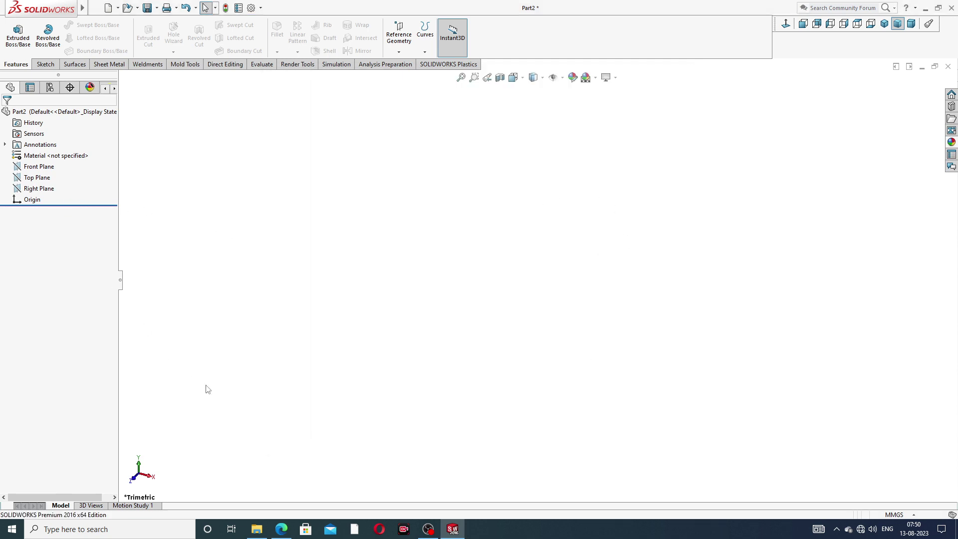
click(281, 528)
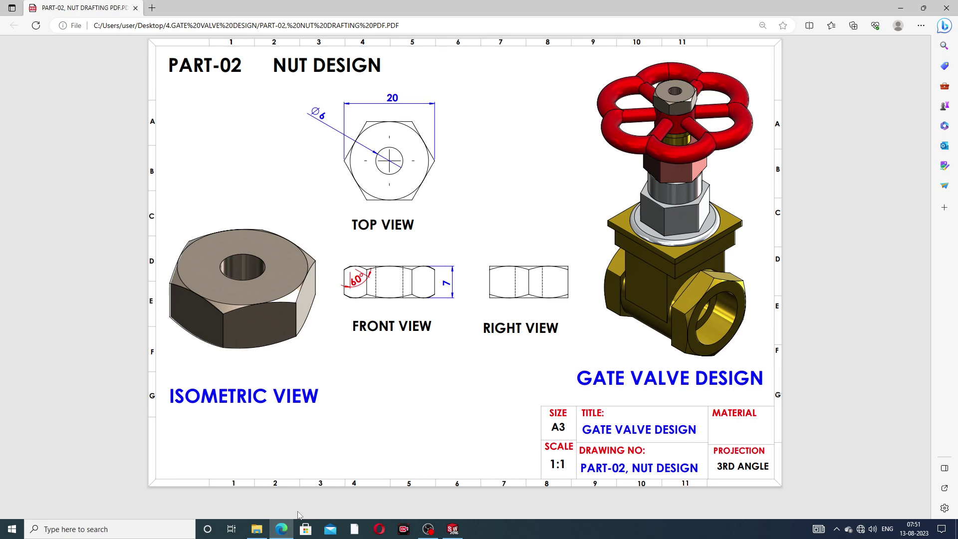
click(282, 528)
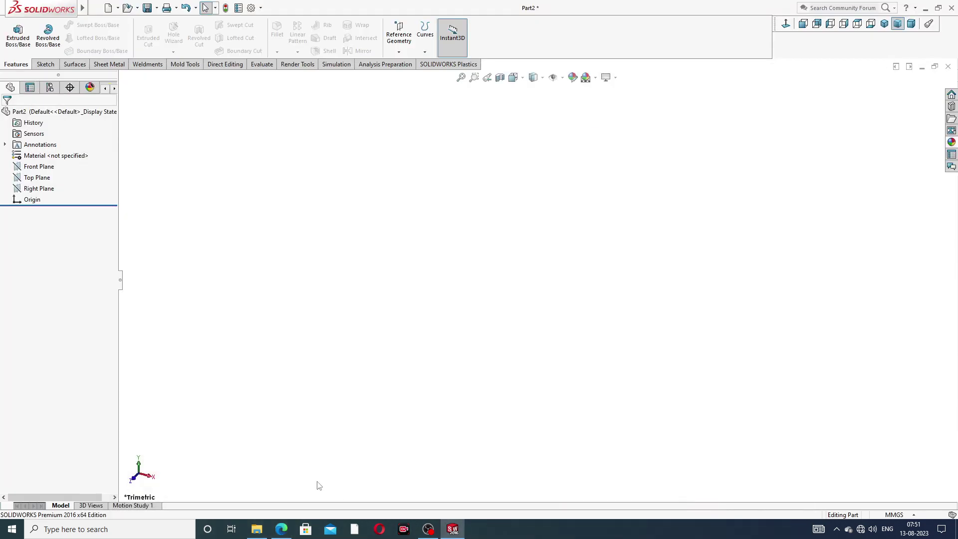
click(47, 178)
Sketch a hexagon centred on the origin on the Top Plane.
click(55, 165)
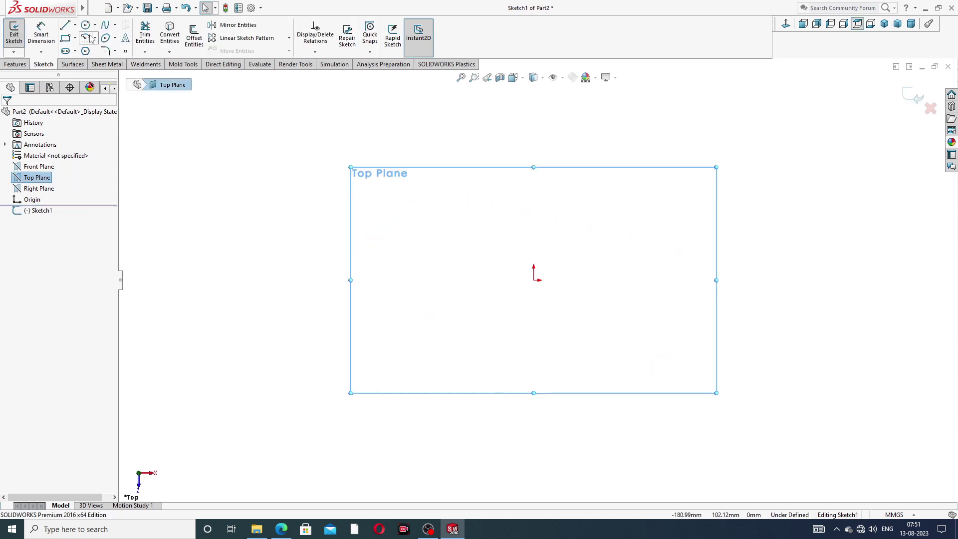
click(85, 51)
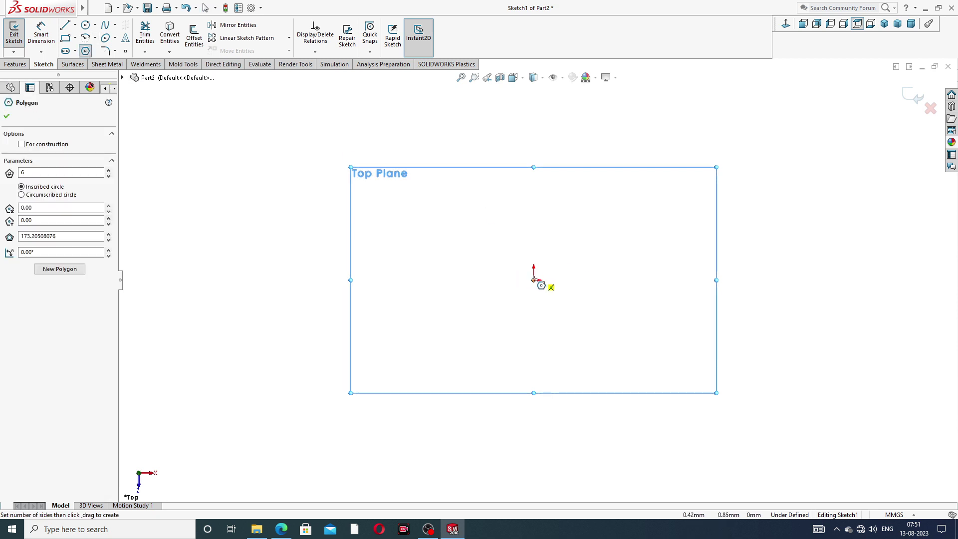
click(534, 280)
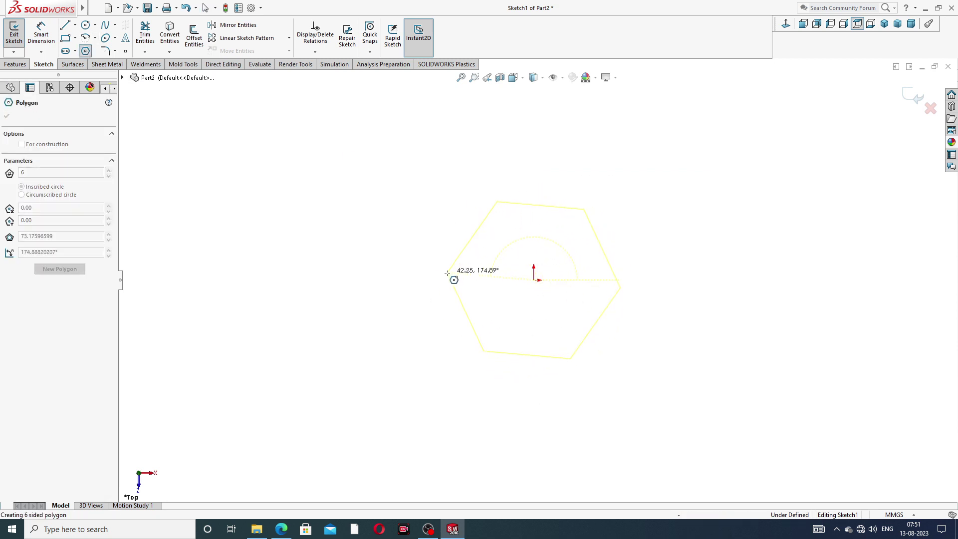
click(425, 281)
right_click(624, 198)
click(643, 200)
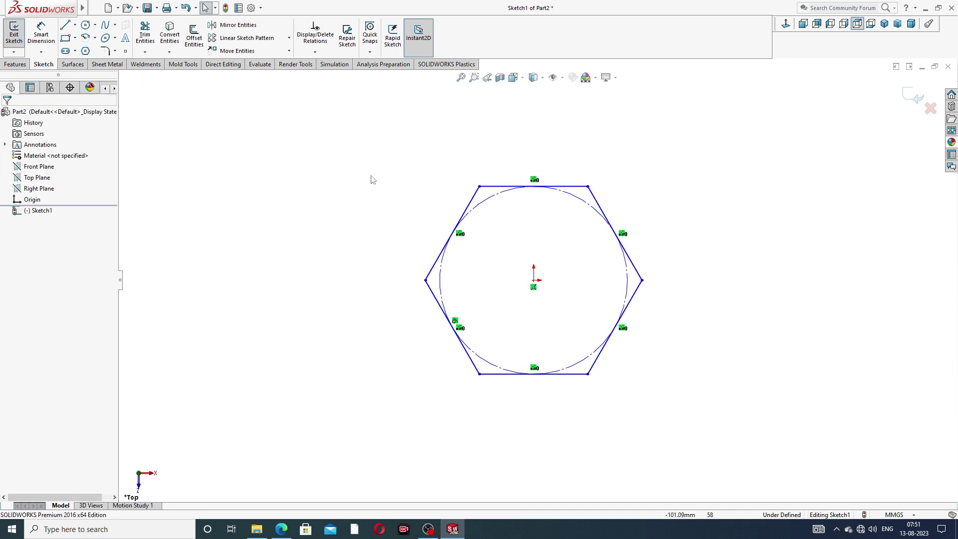
Make the hexagon's top edge horizontal and its left and right corners level.
click(574, 187)
click(596, 145)
click(425, 281)
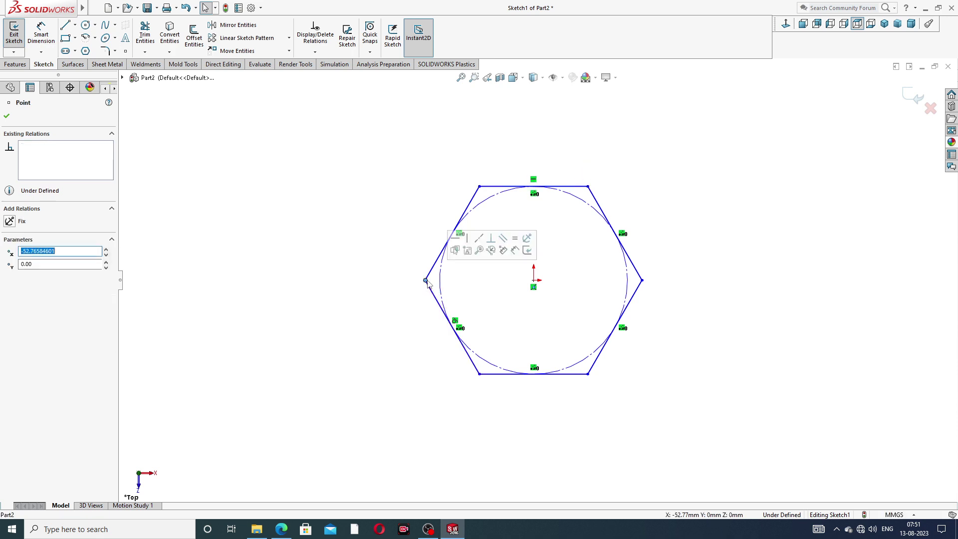
click(642, 281)
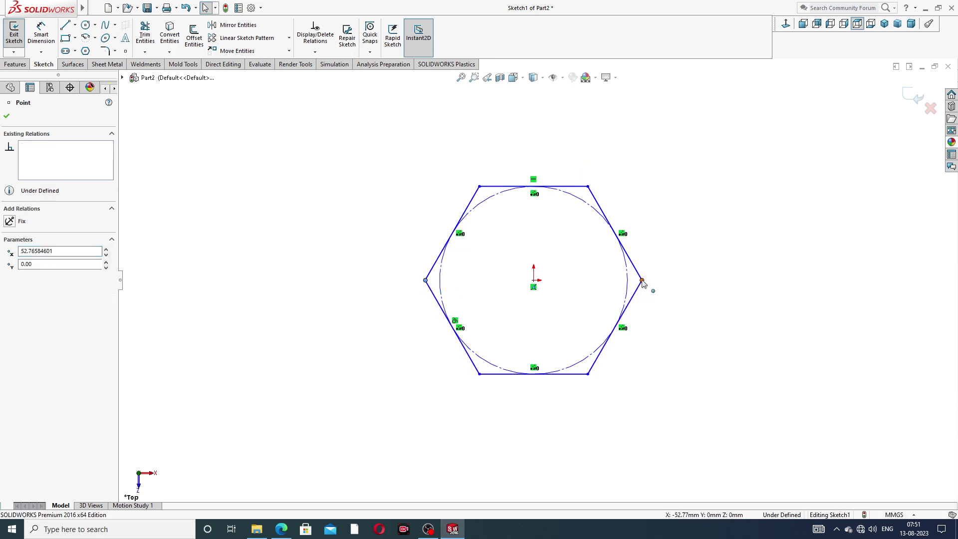
ctrl+click(642, 281)
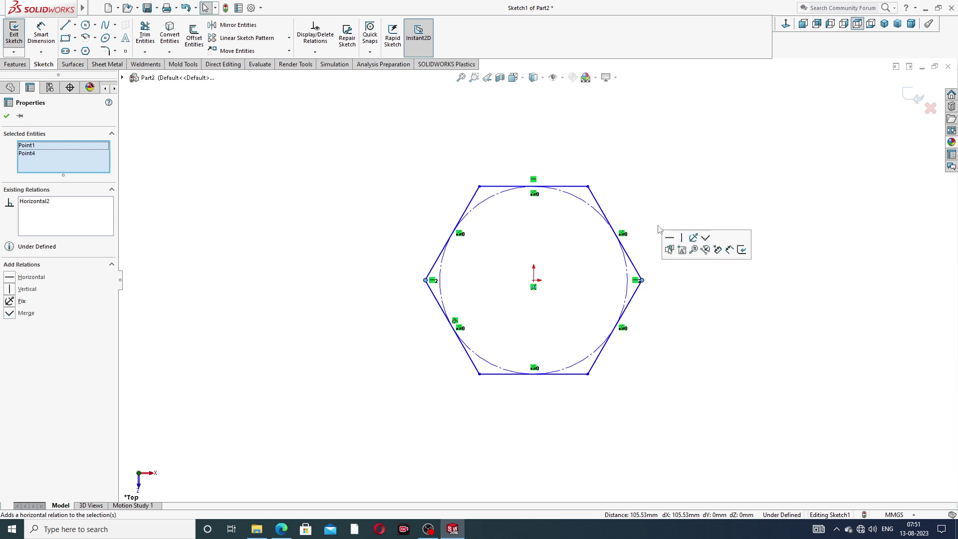
click(669, 250)
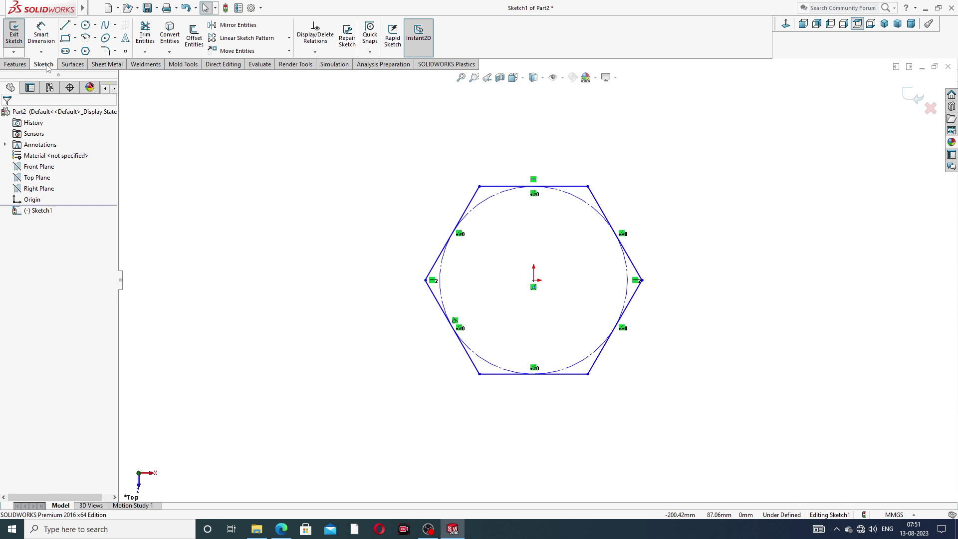
Dimension the hexagon's corner-to-corner width as 20 mm, fully defining the sketch.
click(41, 34)
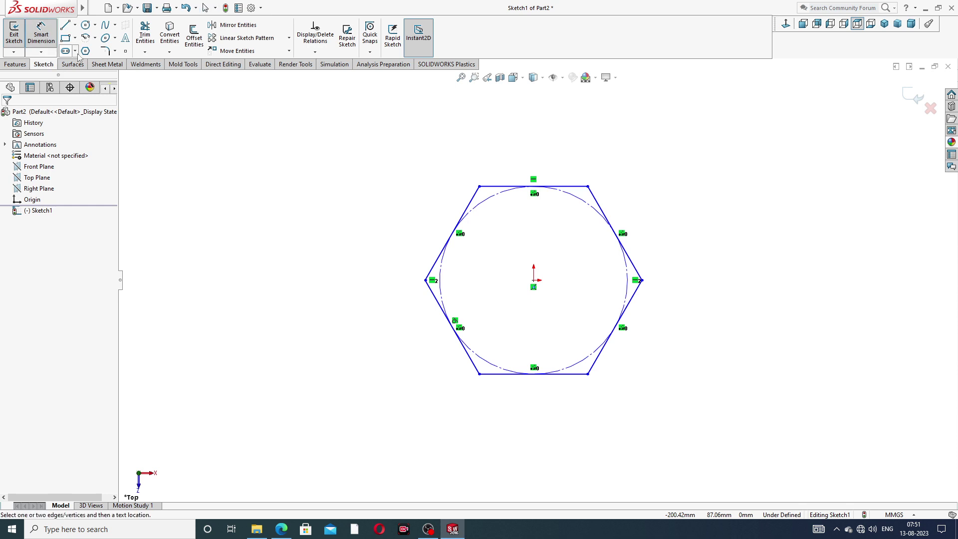
click(426, 280)
click(642, 280)
click(544, 158)
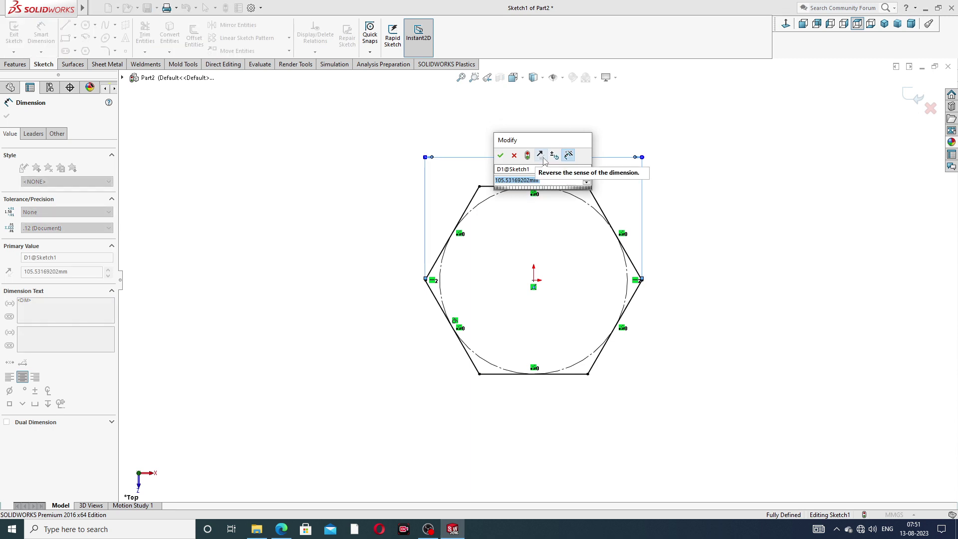
text(20)
key(Return)
key(Escape)
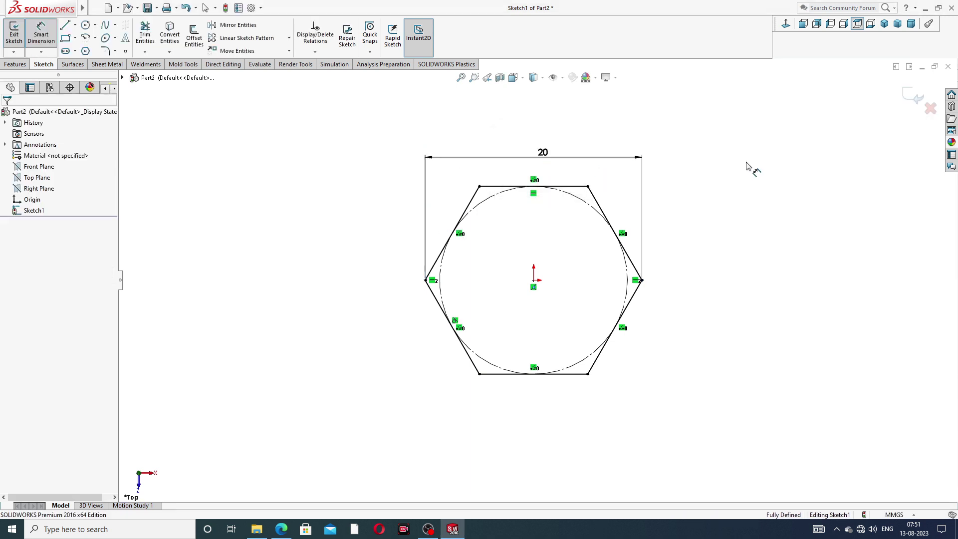
right_click(712, 187)
click(731, 148)
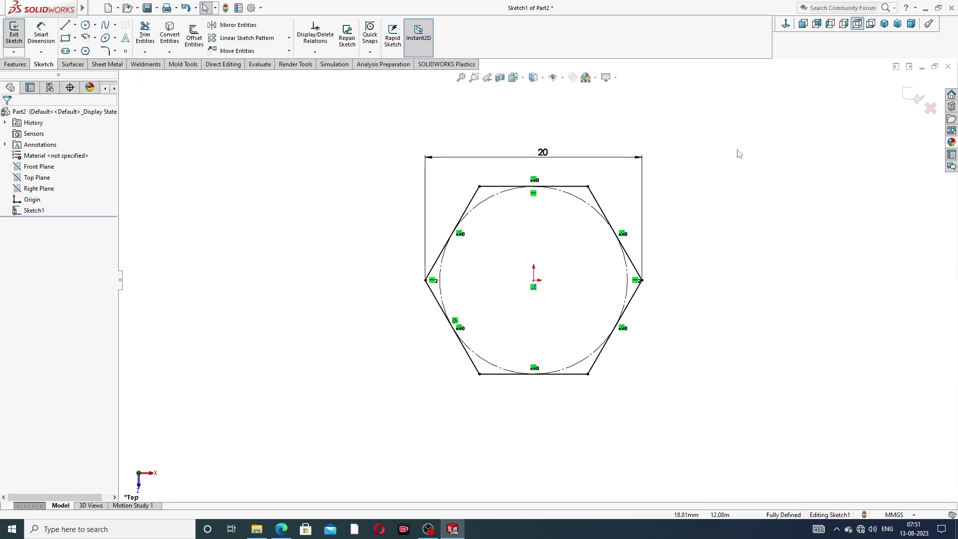
Extrude the hexagon 7 mm Mid Plane into a solid prism, then view the drawing PDF.
click(15, 64)
click(17, 39)
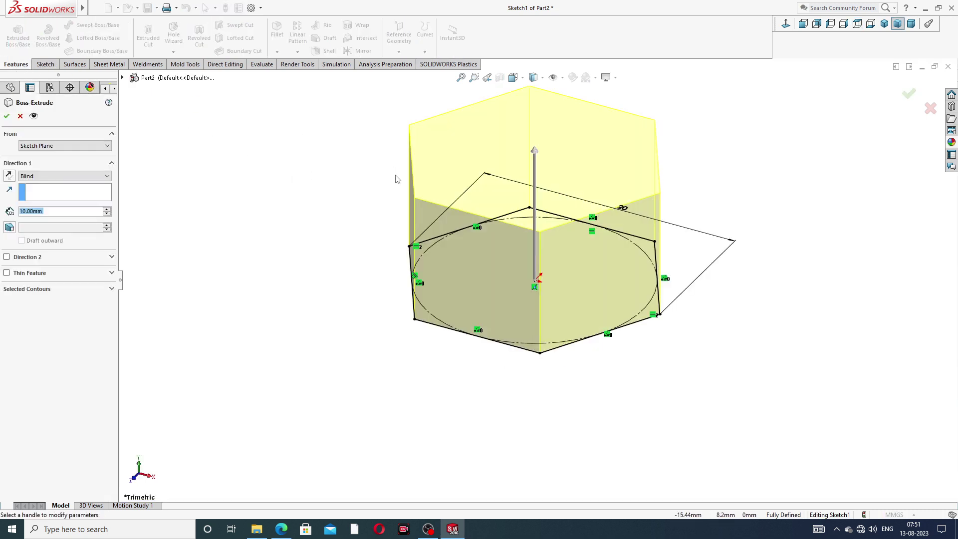
click(56, 177)
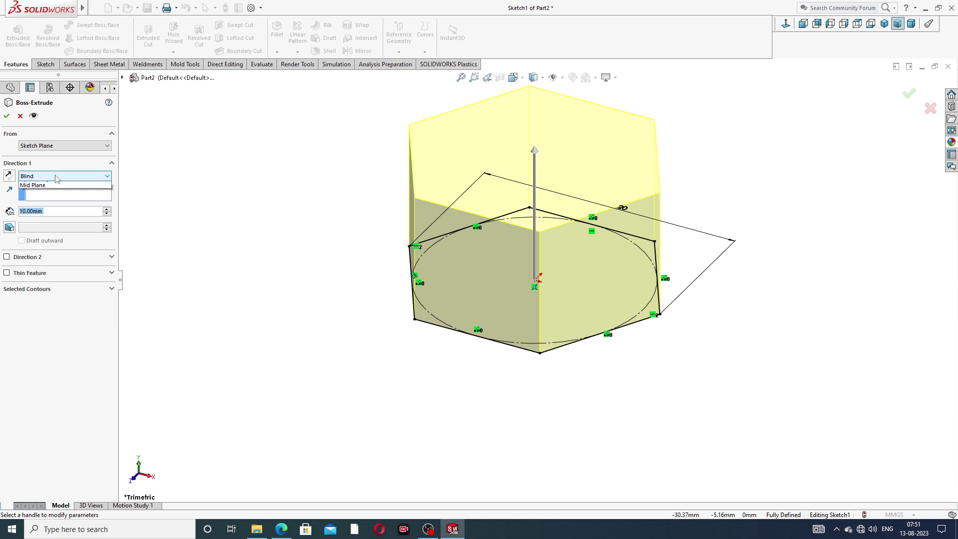
click(55, 218)
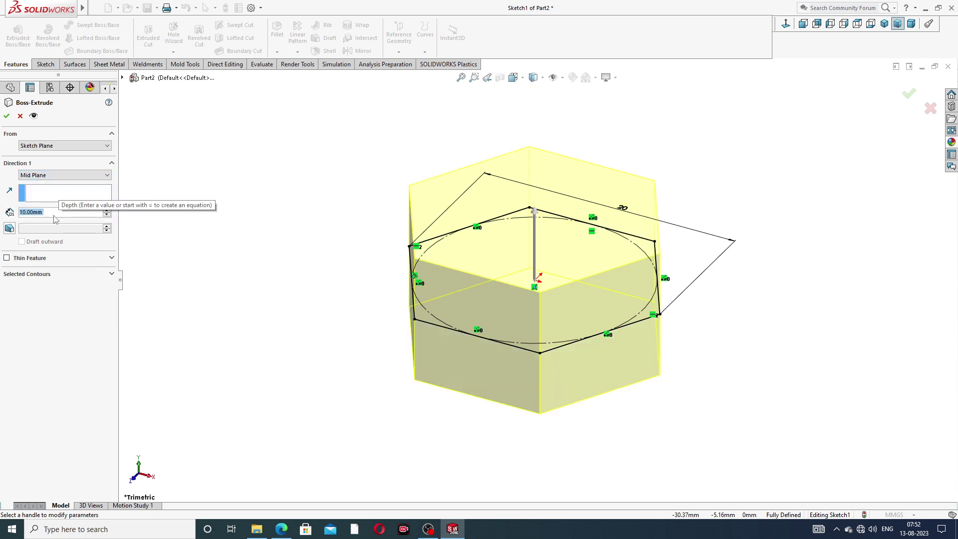
text(7)
key(Return)
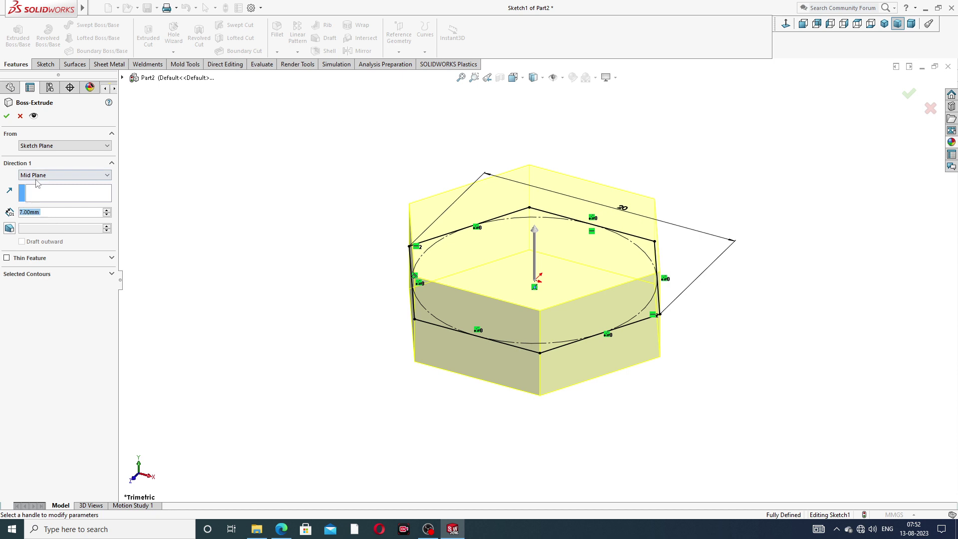
click(7, 116)
middle_drag(570, 285, 559, 265)
click(282, 529)
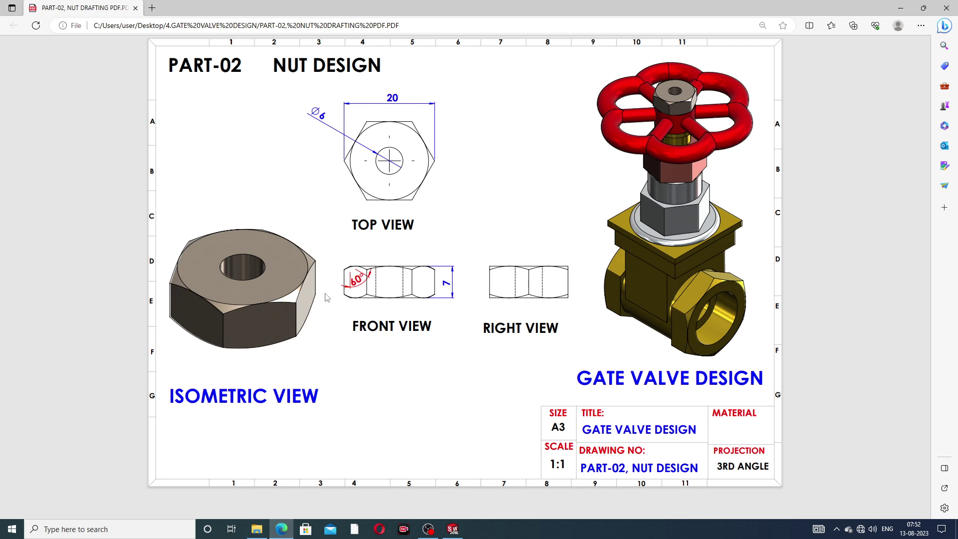
Hide the drawing PDF and start a new sketch on the prism's top face.
click(281, 529)
click(536, 230)
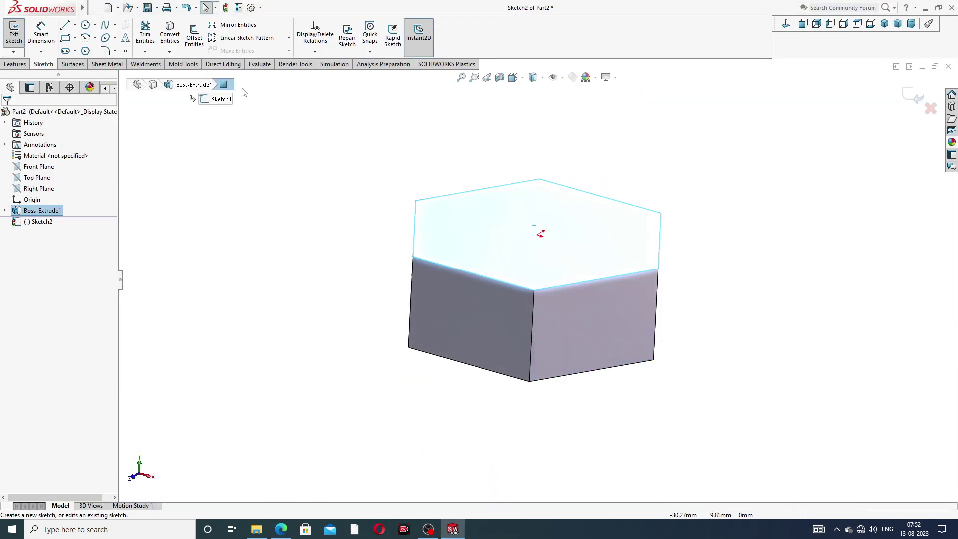
Draw a centre-radius circle at the origin and view the sketch Normal To.
click(95, 25)
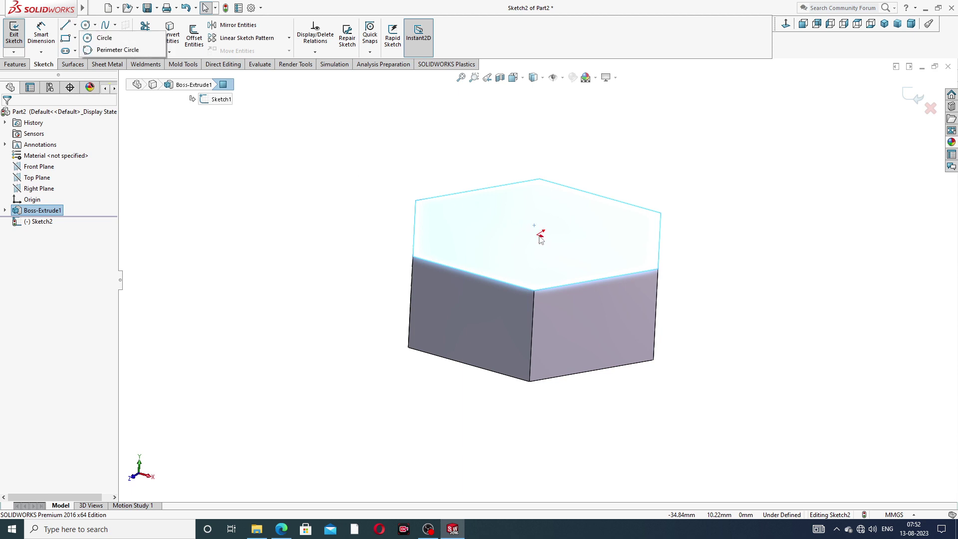
click(102, 38)
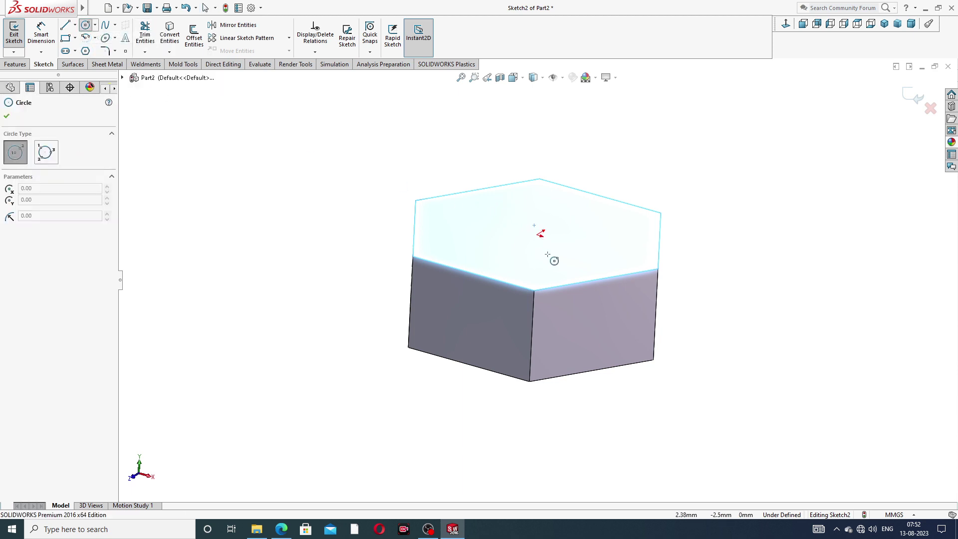
click(536, 240)
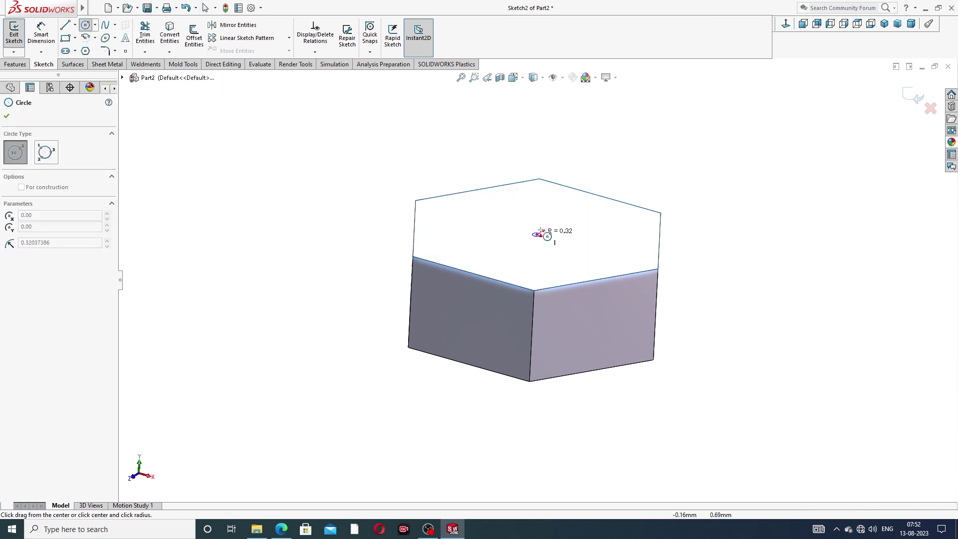
click(551, 208)
right_click(593, 168)
click(620, 161)
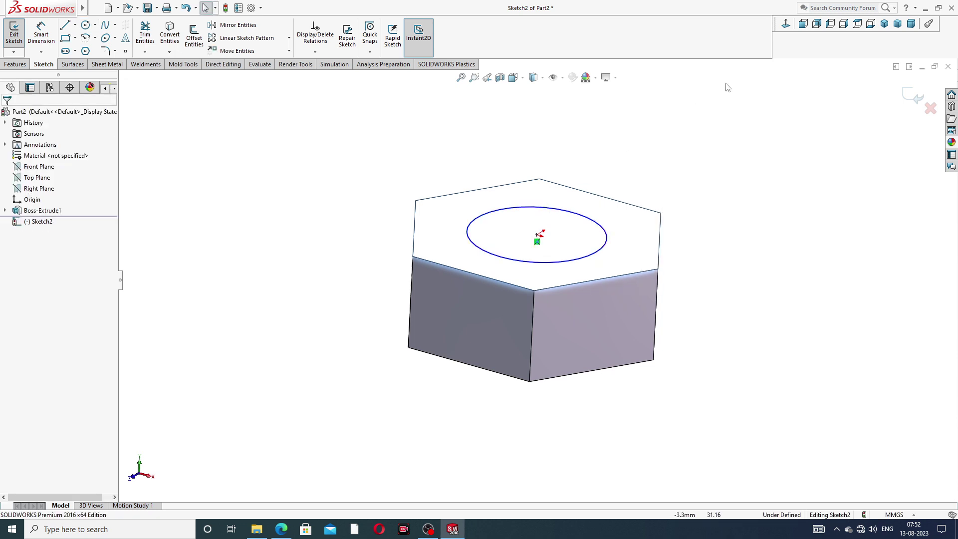
click(786, 24)
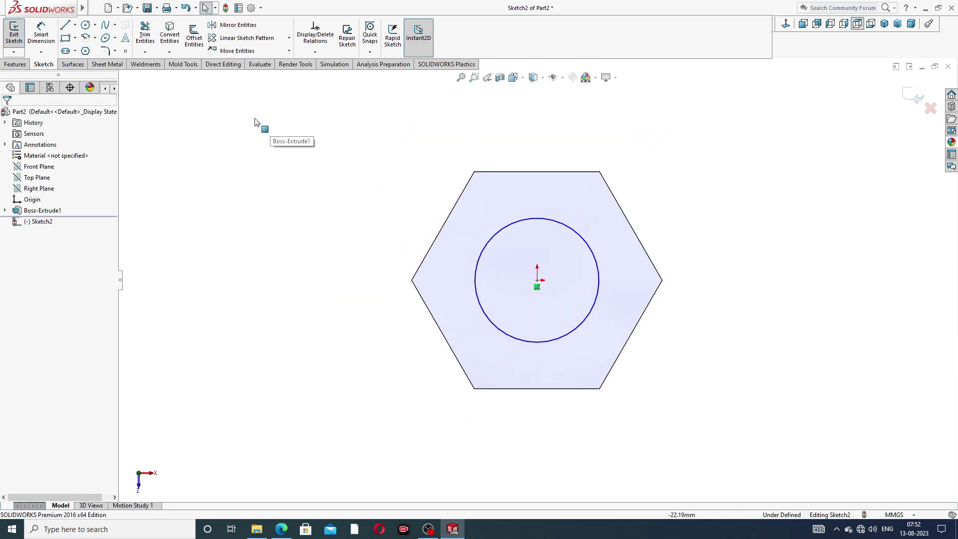
Dimension the circle's diameter as 6 mm.
click(50, 38)
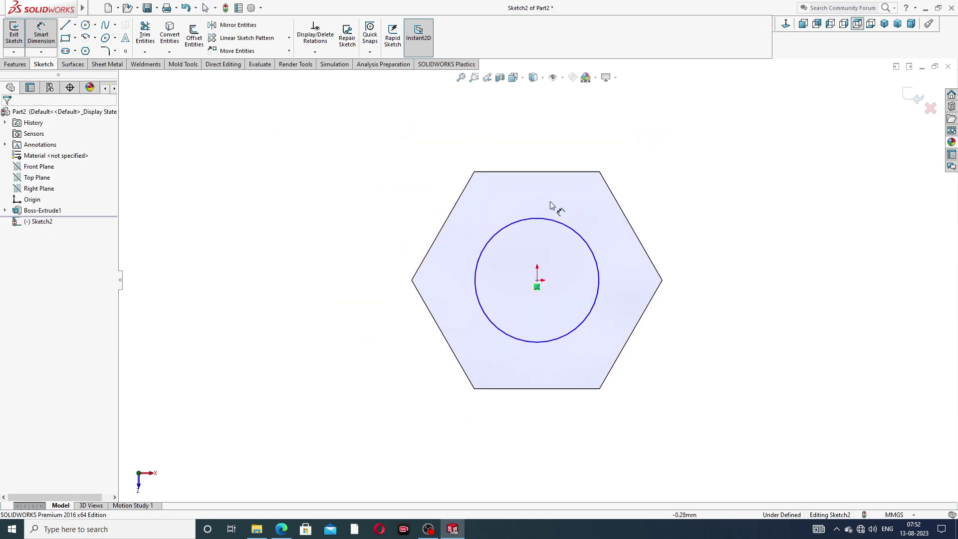
click(579, 236)
click(666, 189)
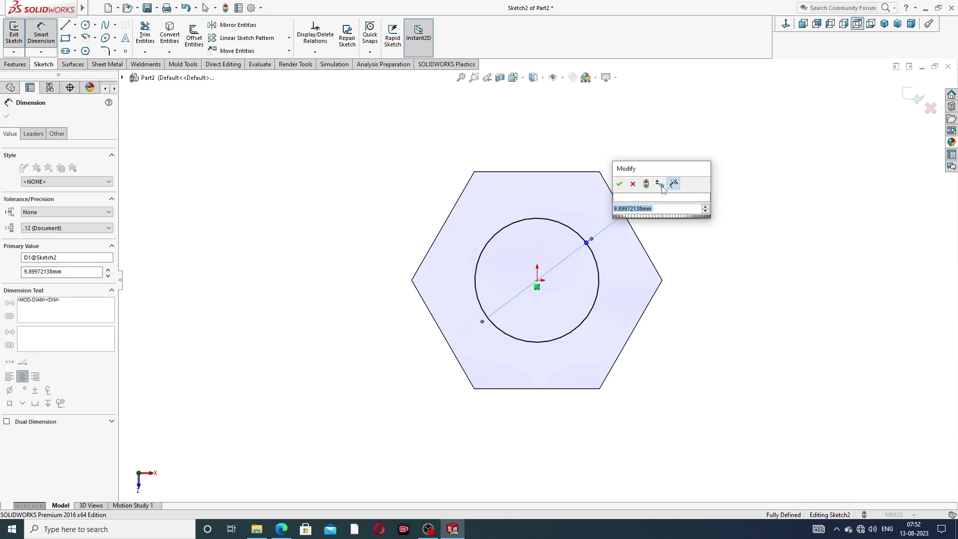
text(6)
key(Return)
click(730, 157)
right_click(731, 154)
click(750, 149)
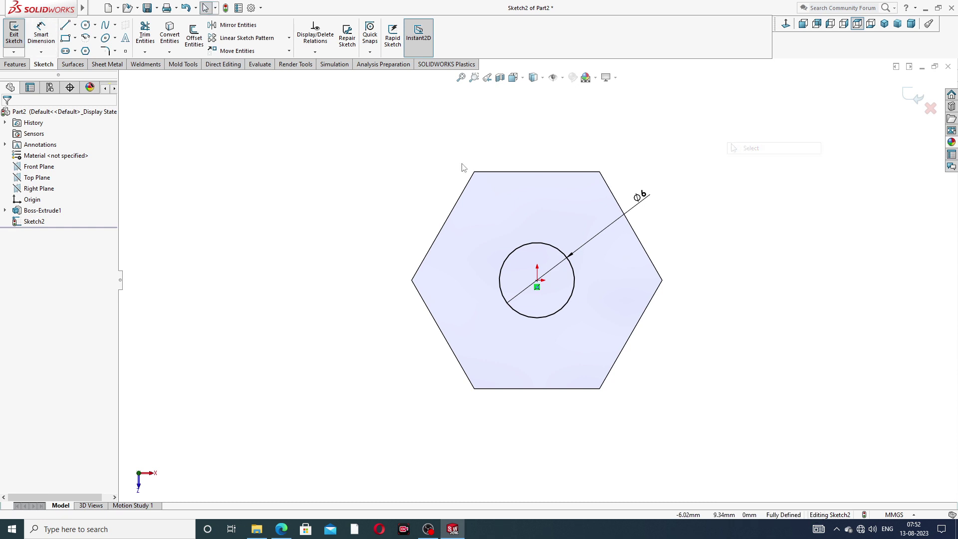
Cut the 6 mm circle Through All to bore the hole, then orbit to inspect it.
click(16, 64)
click(149, 35)
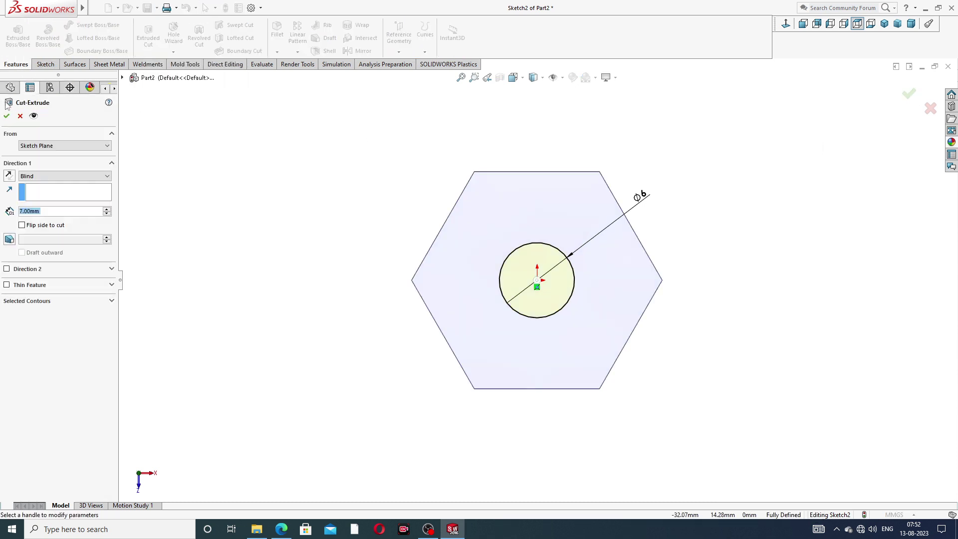
click(54, 175)
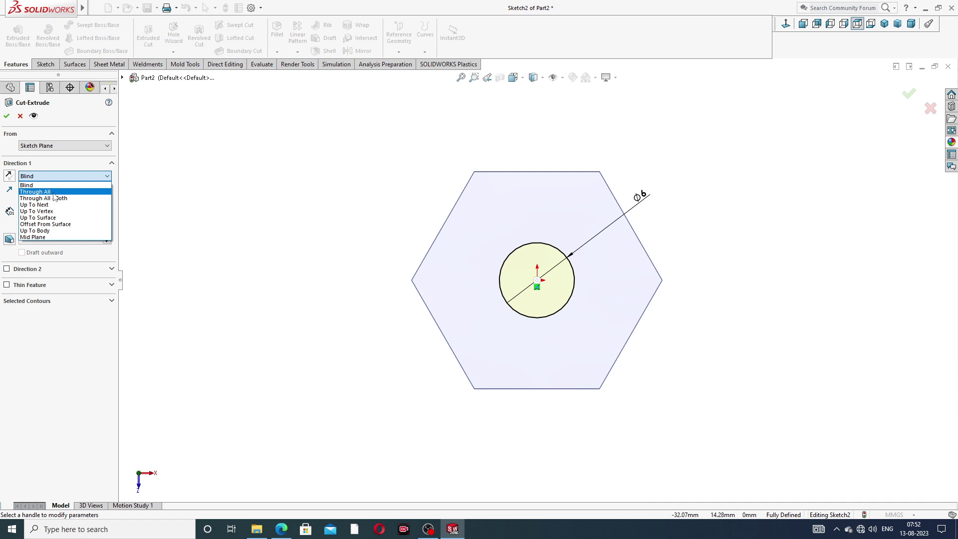
click(35, 191)
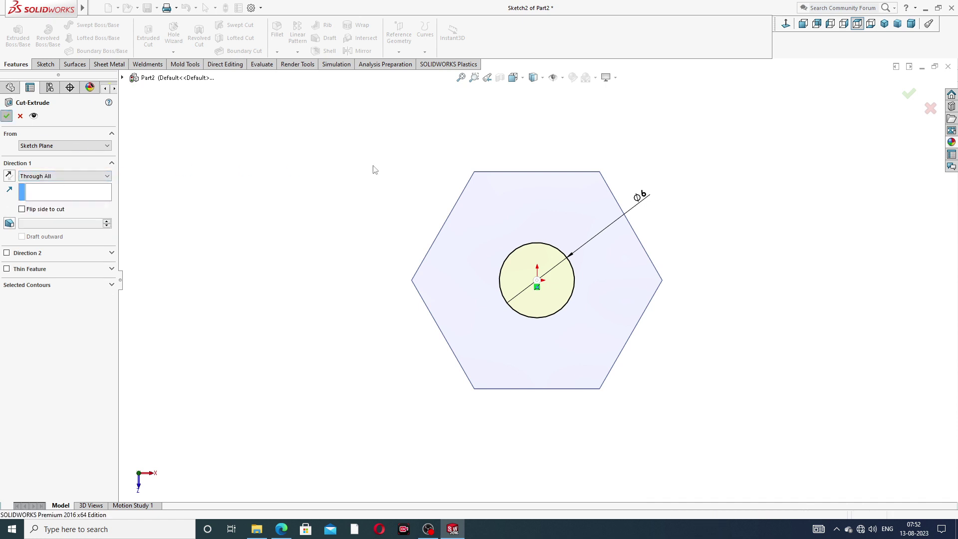
key(Return)
middle_drag(568, 272, 657, 212)
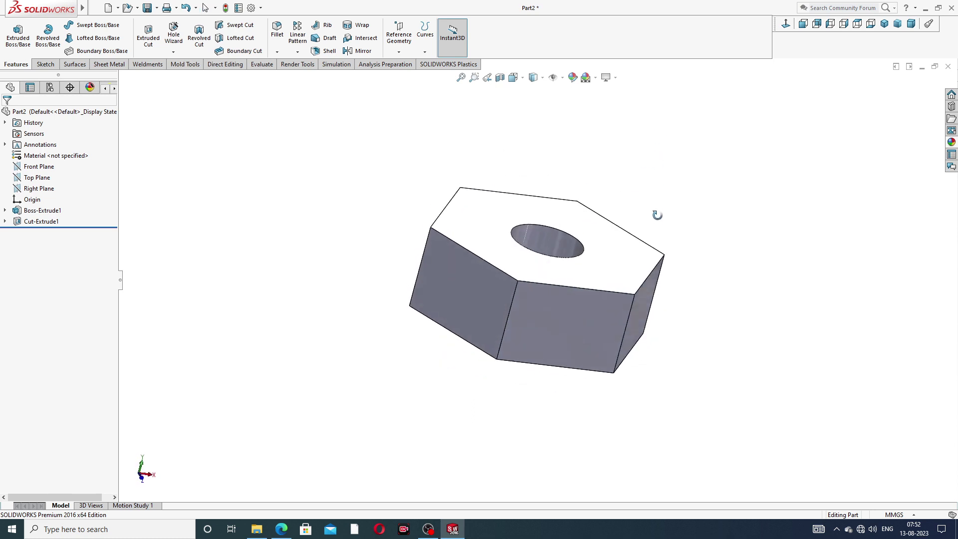
Apply a copper metal appearance to the nut and orbit to a near top-down view.
click(952, 143)
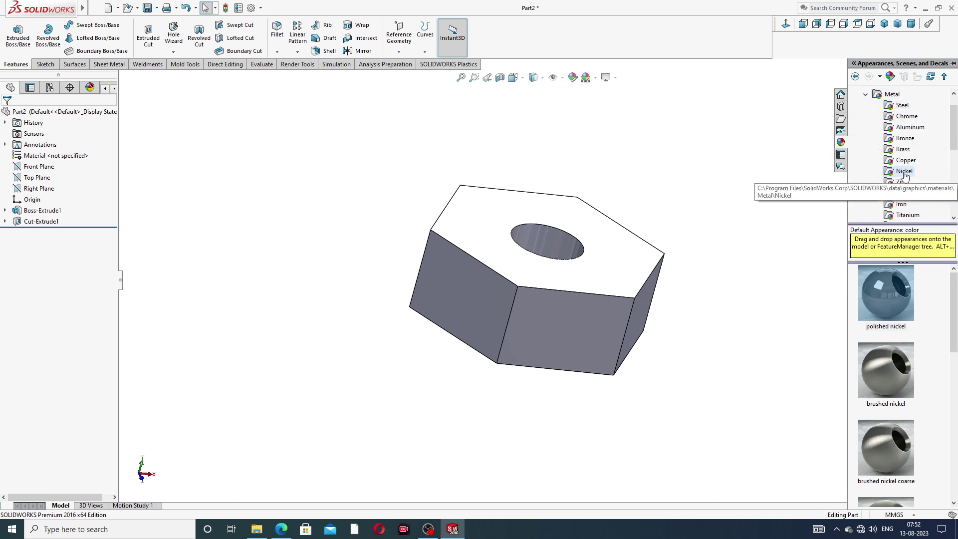
double_click(891, 293)
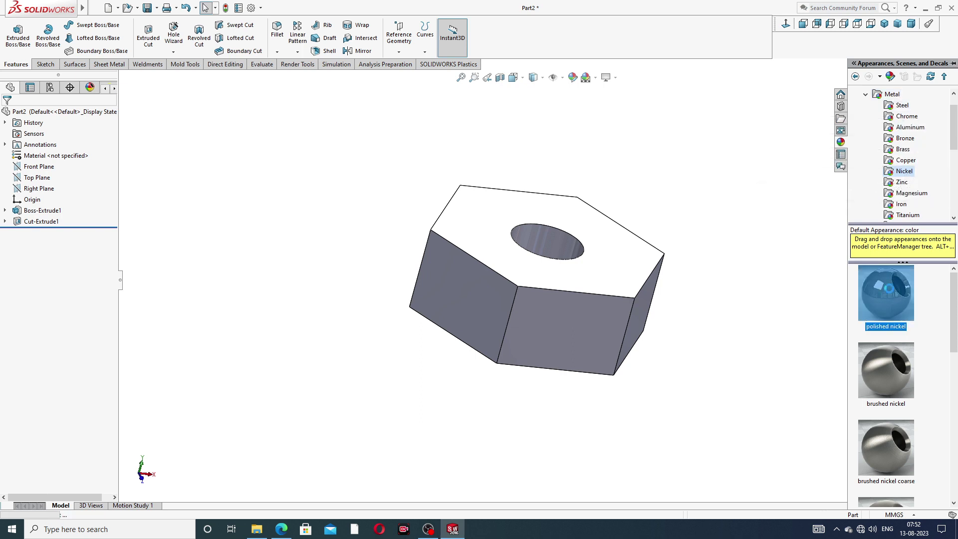
middle_drag(667, 265, 640, 316)
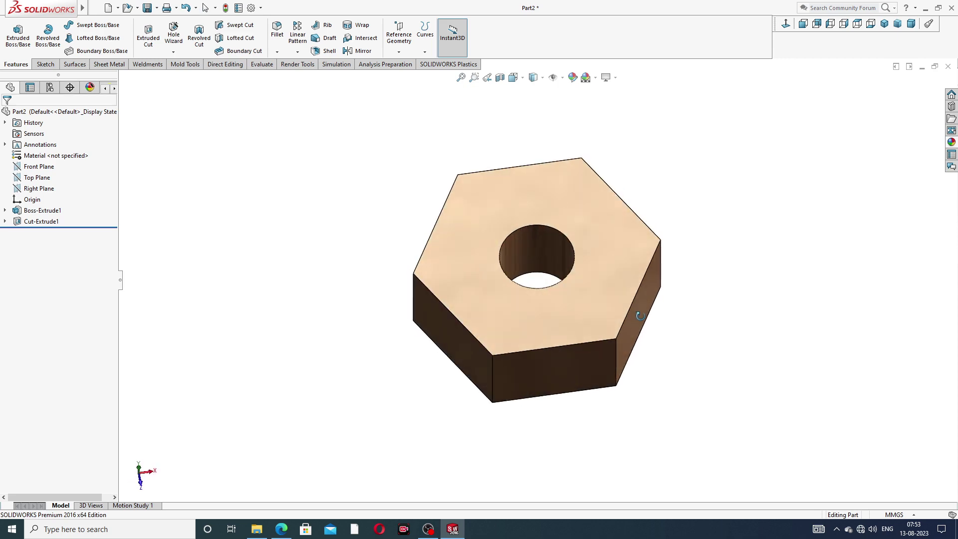
Compare the model with the drawing PDF, then select the nut's top face.
click(281, 529)
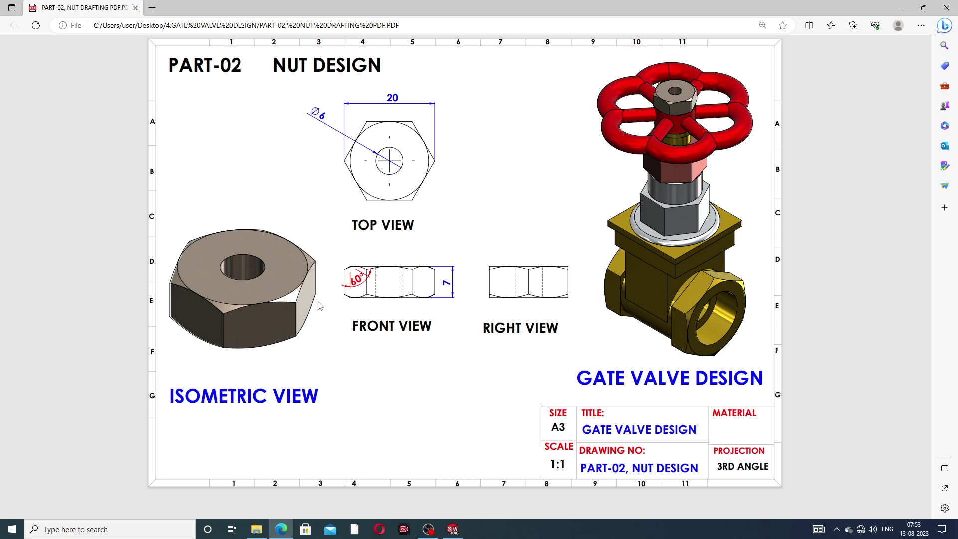
click(282, 528)
click(536, 178)
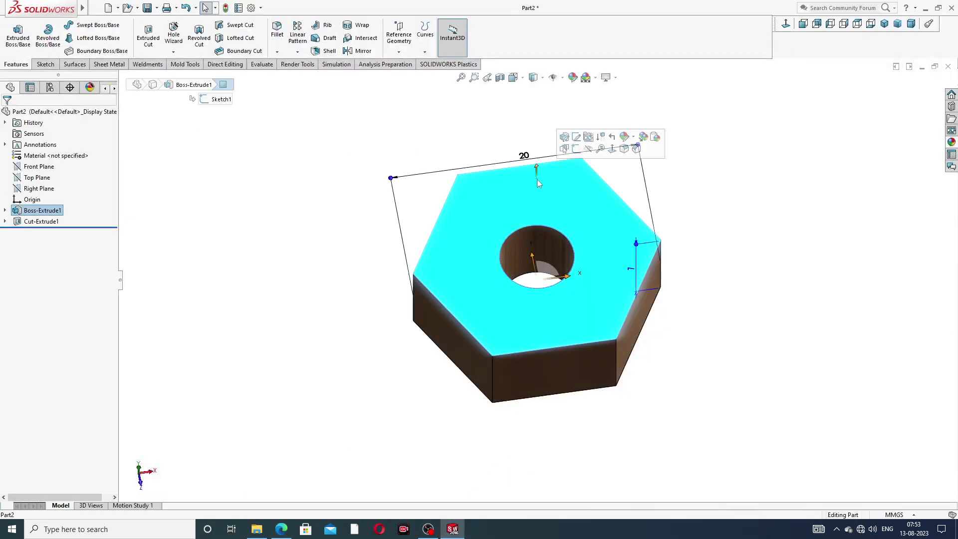
Sketch an origin-centred circle on the top face, enlarged to nearly fill the hexagon.
click(582, 152)
click(786, 24)
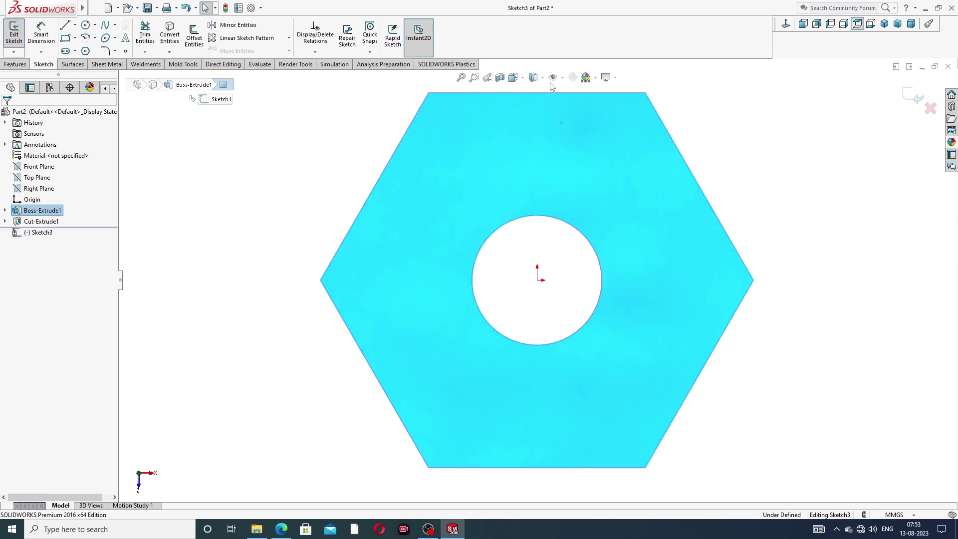
click(85, 26)
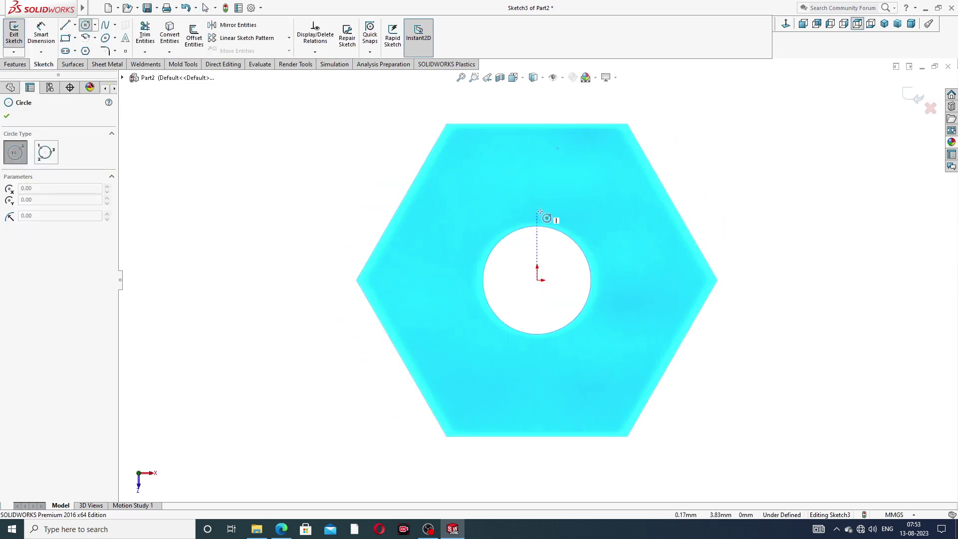
drag(537, 280, 542, 283)
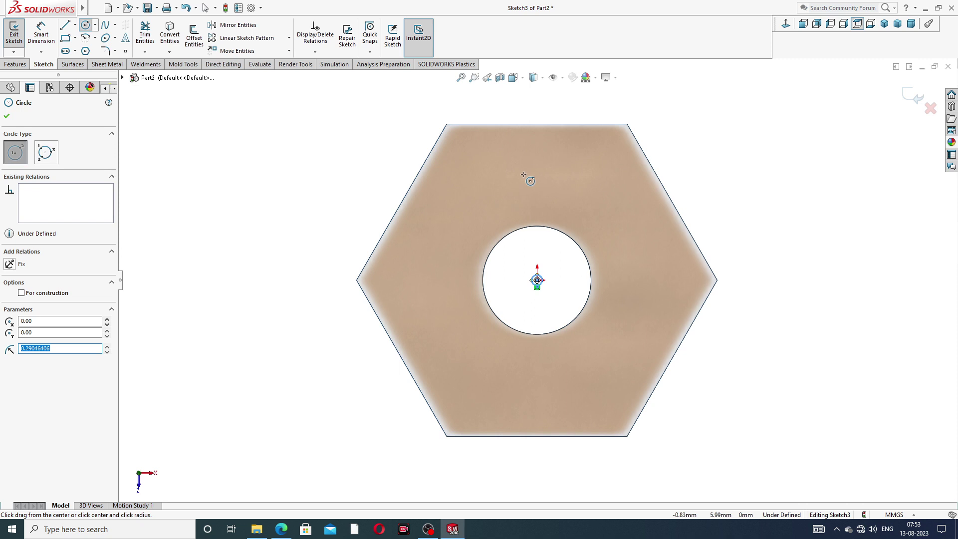
right_click(722, 141)
click(742, 144)
drag(545, 284, 411, 189)
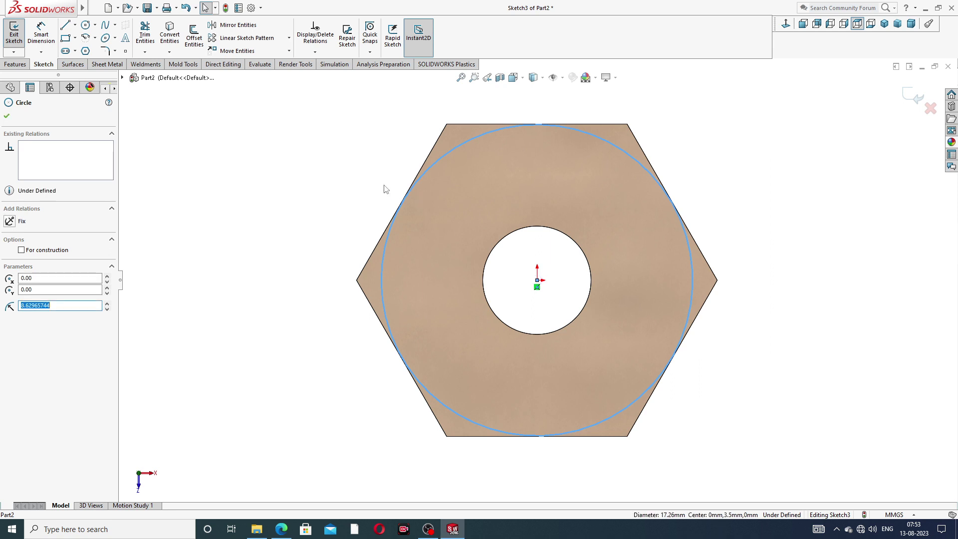
key(Escape)
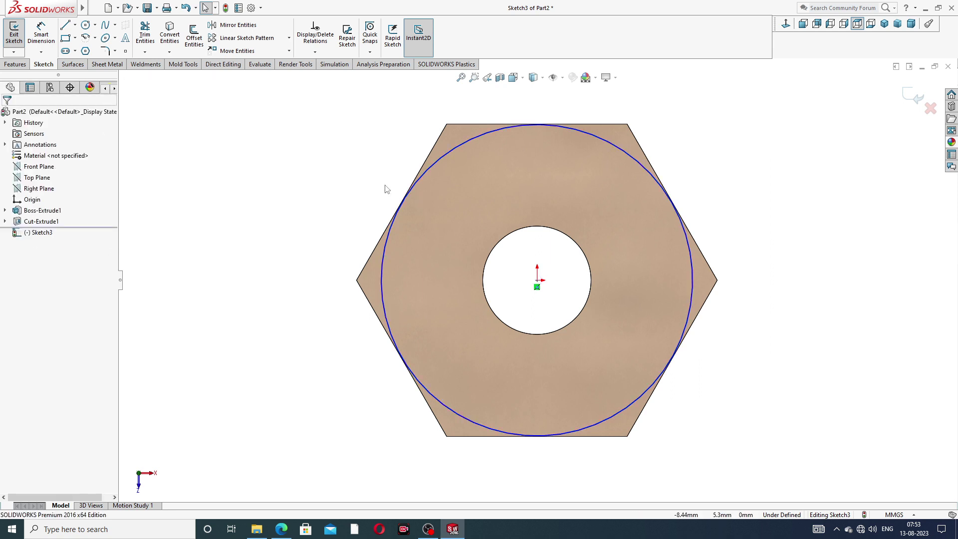
Make the circle tangent to a hexagon side and zoom to fit the sketch.
click(433, 165)
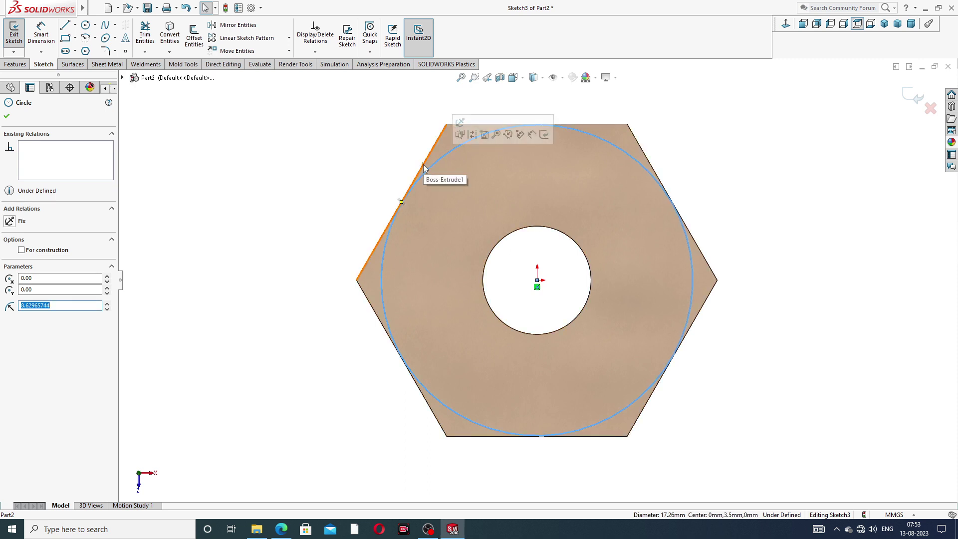
ctrl+click(423, 168)
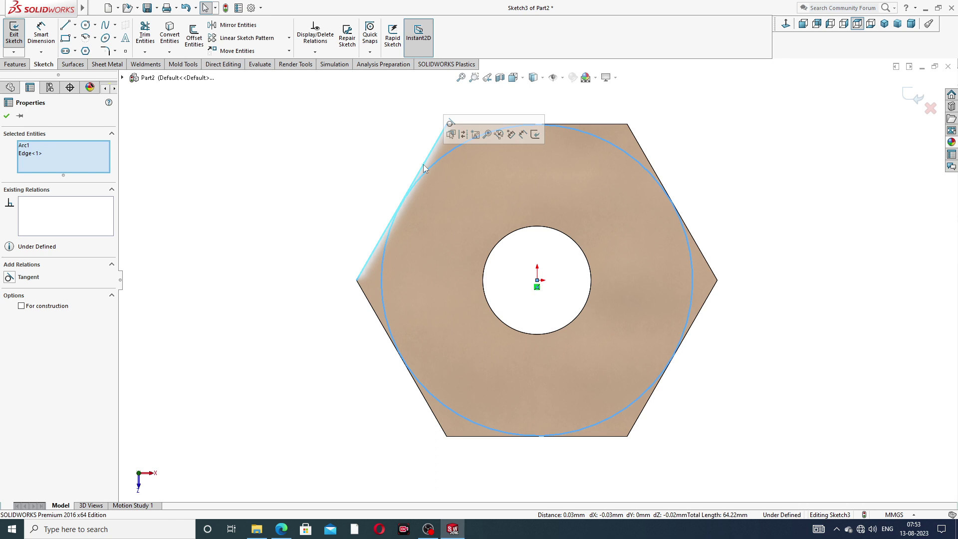
click(450, 123)
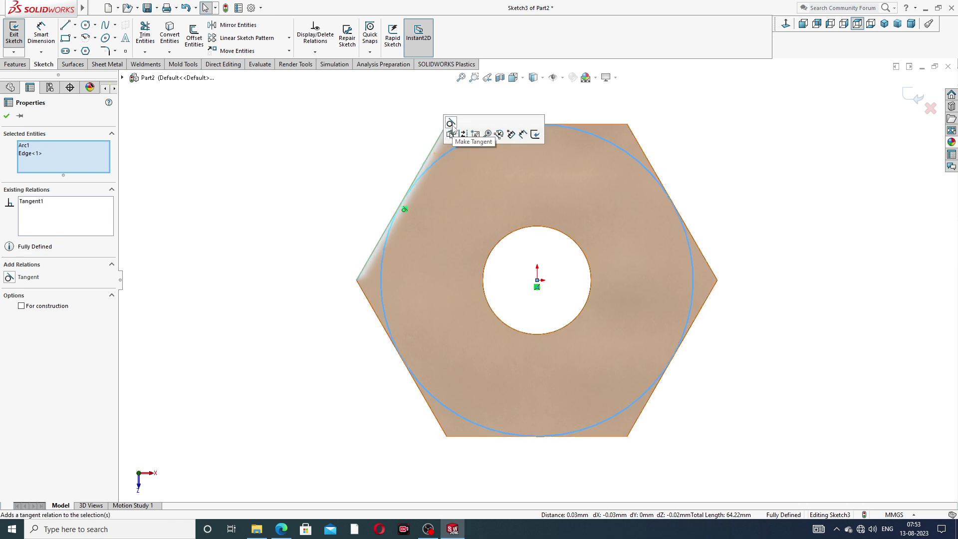
key(Escape)
key(f)
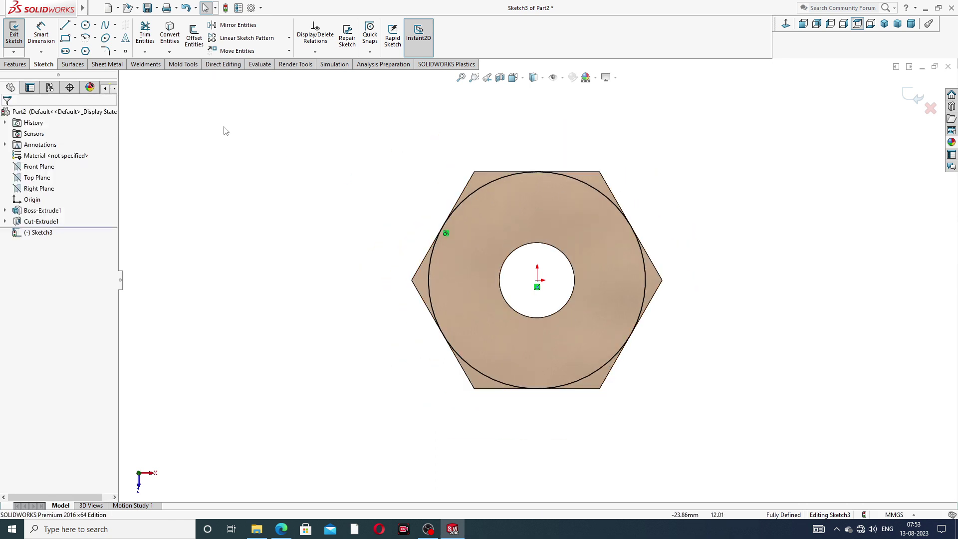
click(15, 65)
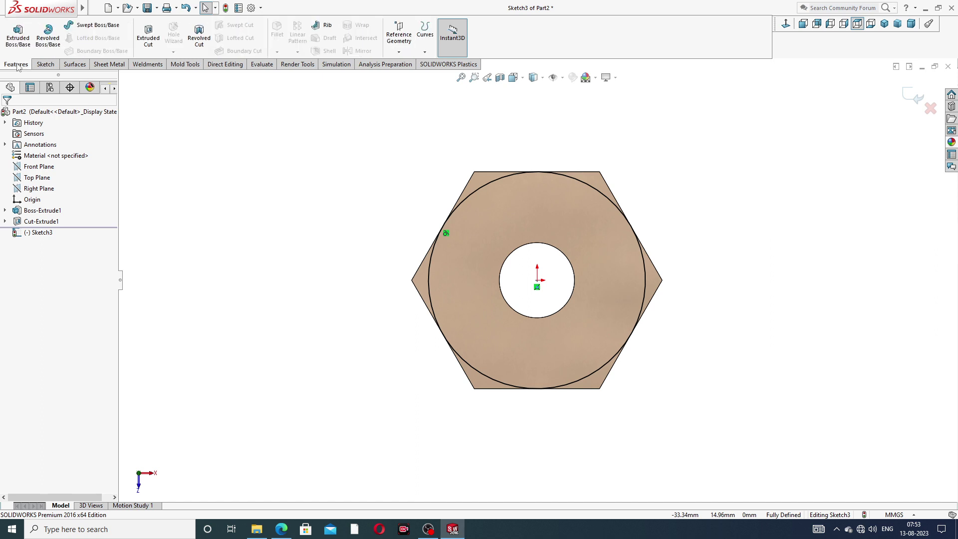
Cut outside the circle 7 mm Blind with flipped side and 60° draft, chamfering the top corners.
click(153, 44)
middle_drag(434, 253, 510, 205)
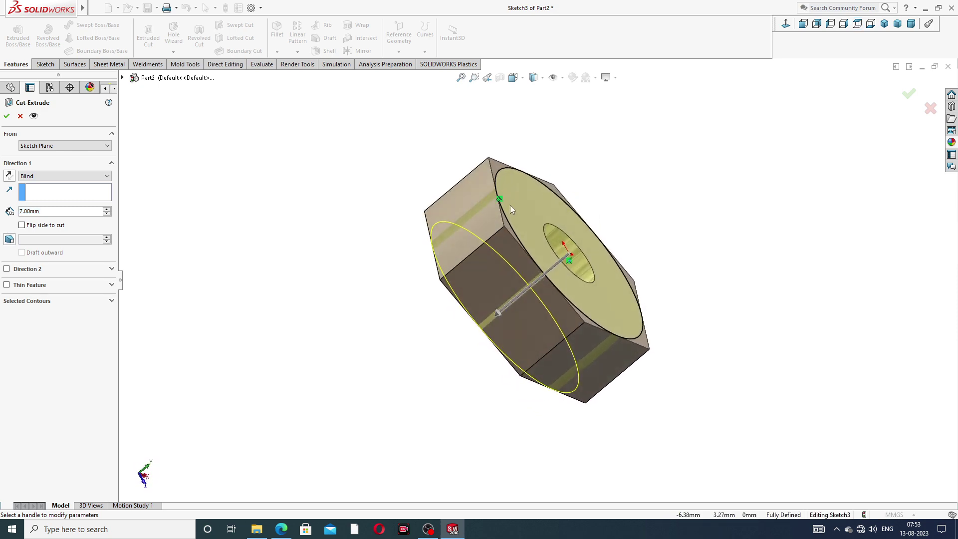
middle_drag(588, 304, 542, 299)
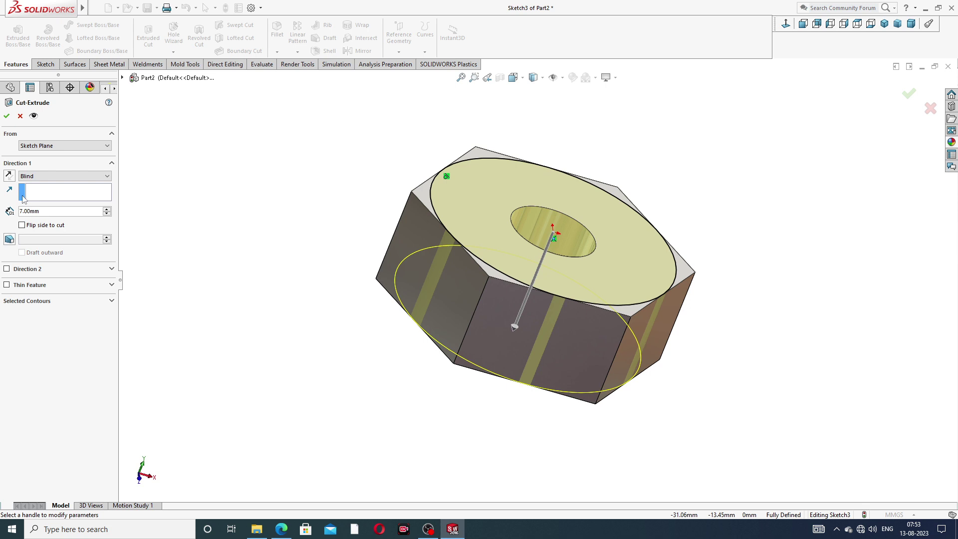
click(22, 225)
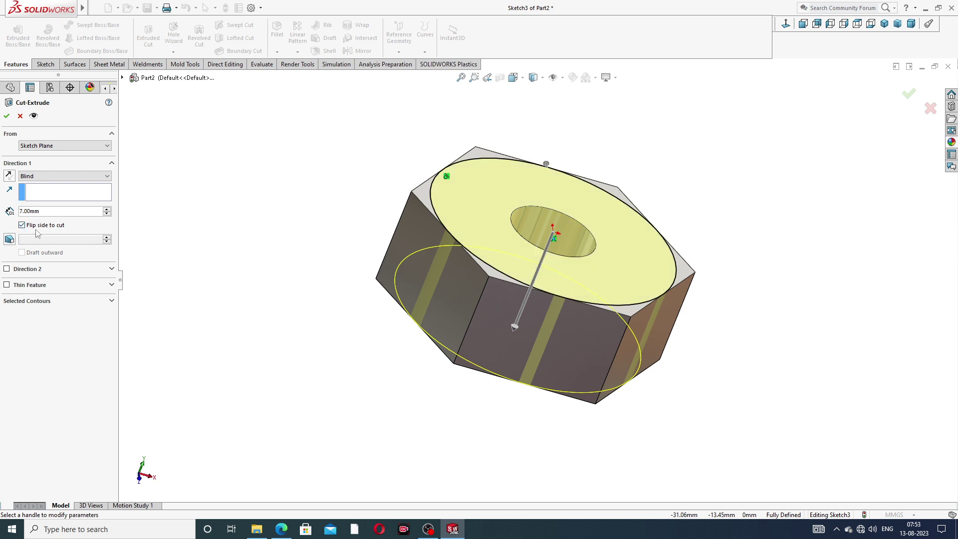
click(10, 240)
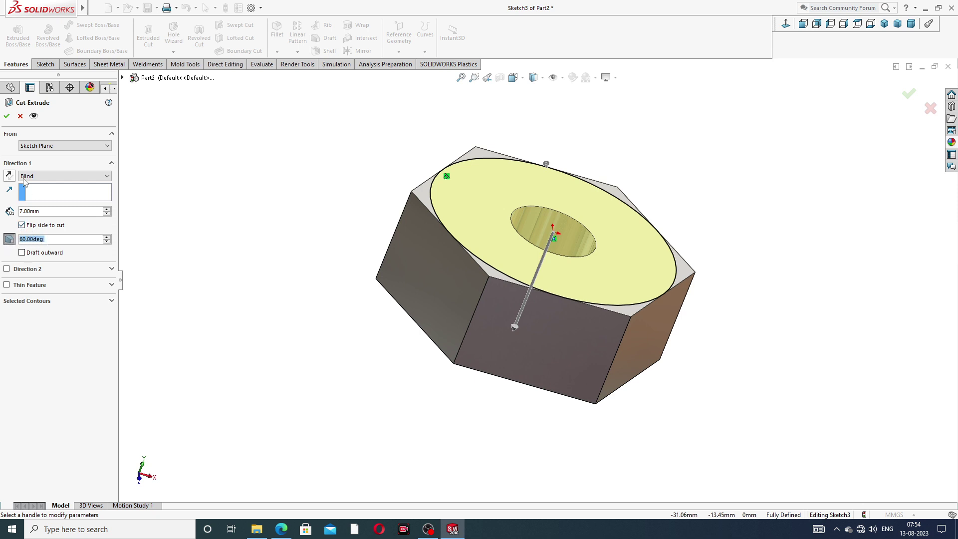
click(6, 117)
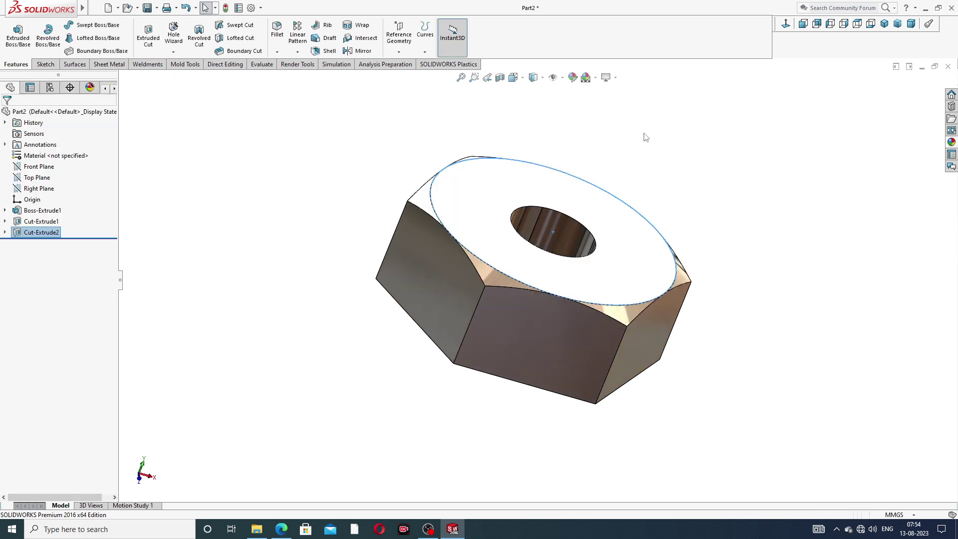
middle_drag(705, 231, 645, 228)
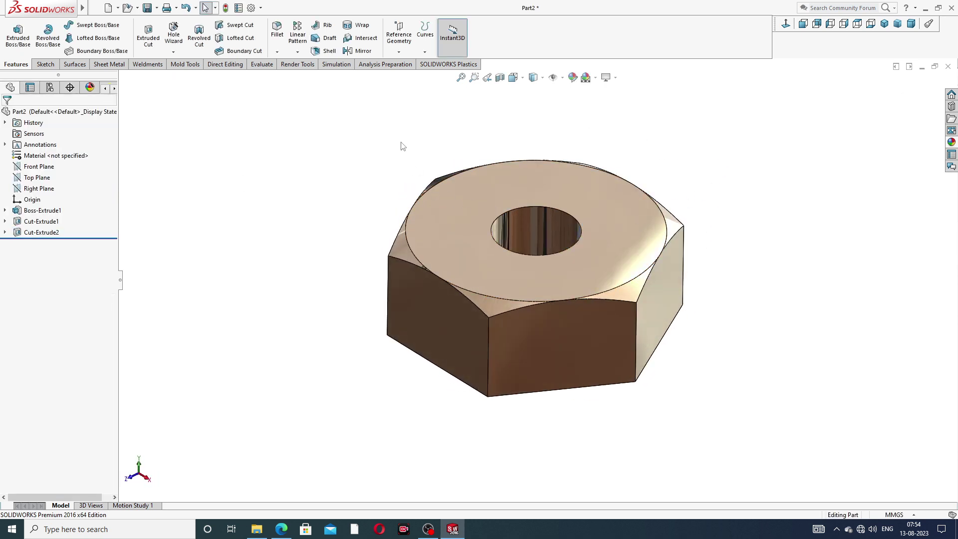
middle_drag(399, 244, 412, 192)
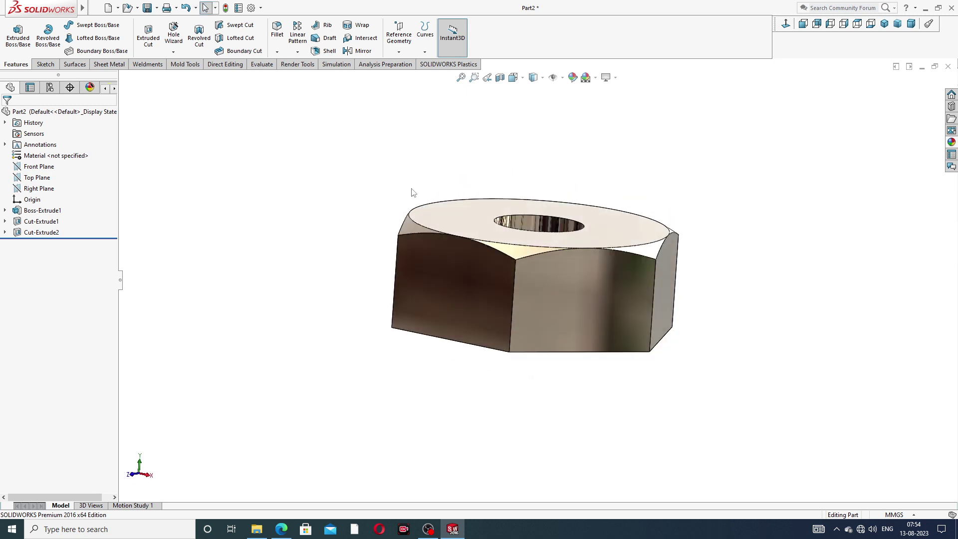
click(43, 178)
middle_drag(298, 234, 316, 270)
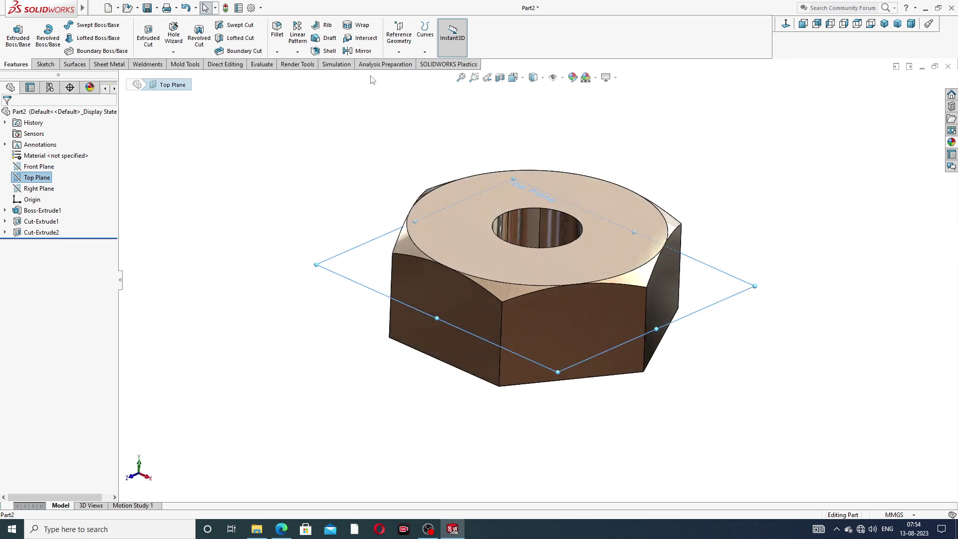
Mirror Cut-Extrude2 about the Top Plane to repeat the chamfer on the nut's bottom corners.
click(358, 50)
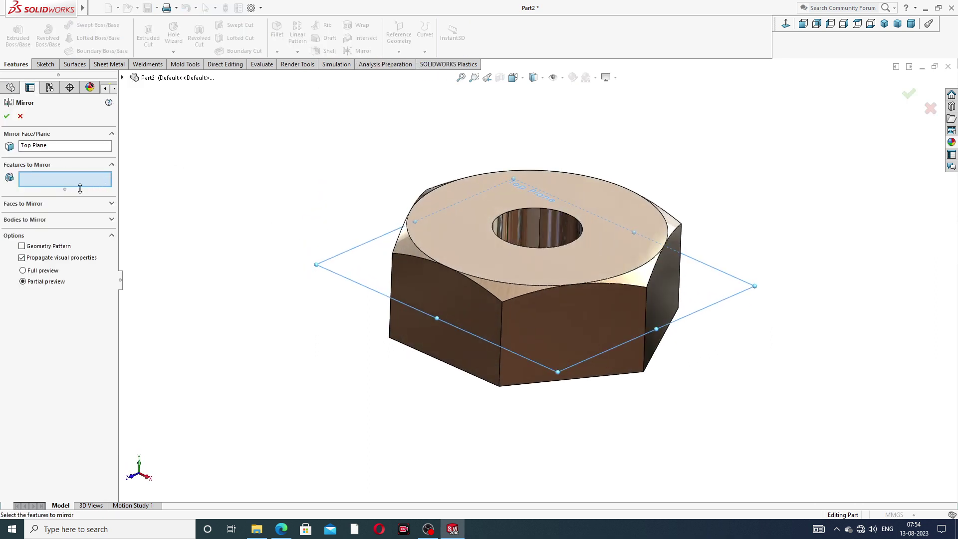
click(122, 78)
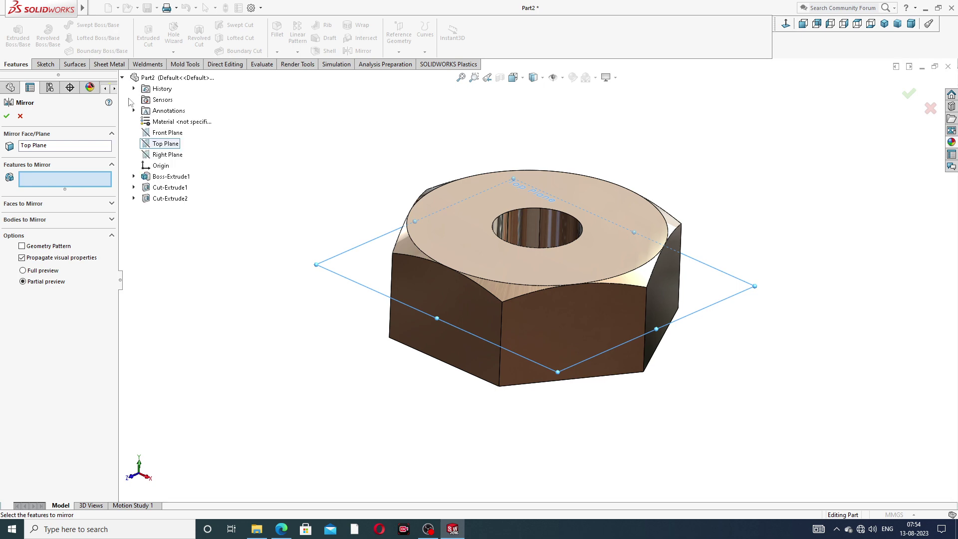
click(166, 199)
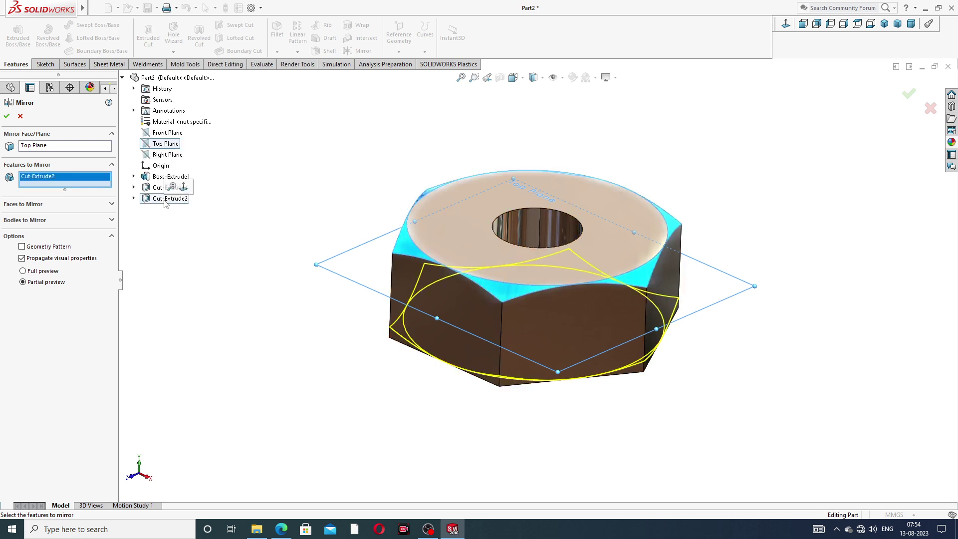
middle_drag(274, 290, 276, 250)
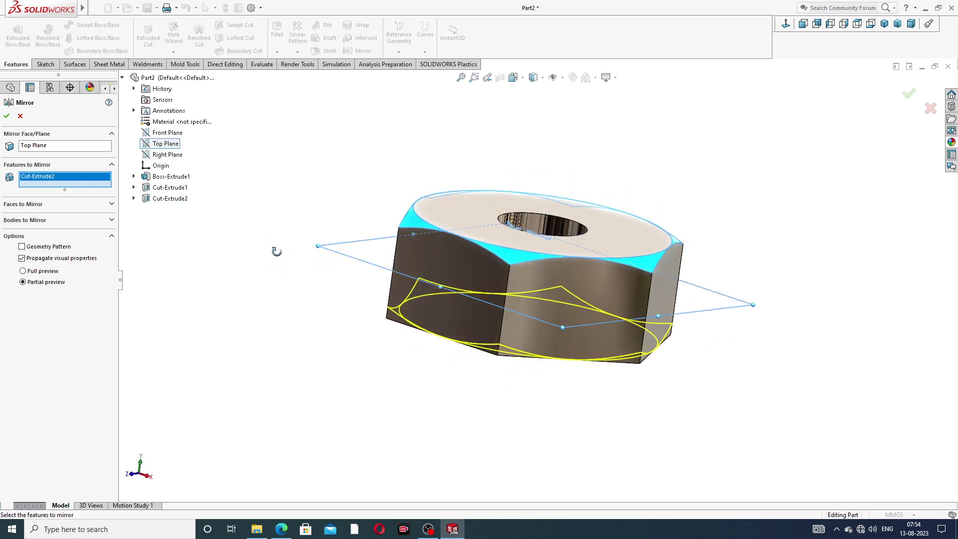
click(7, 116)
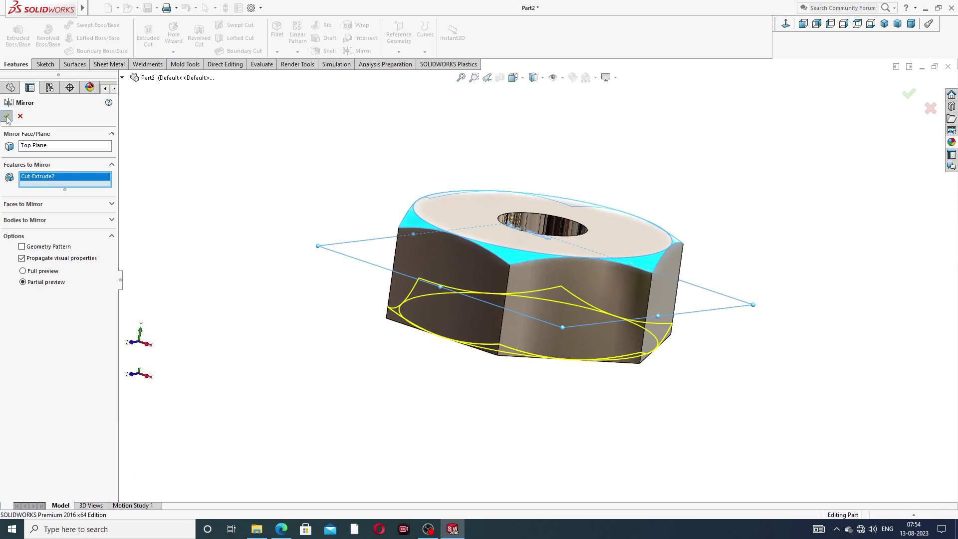